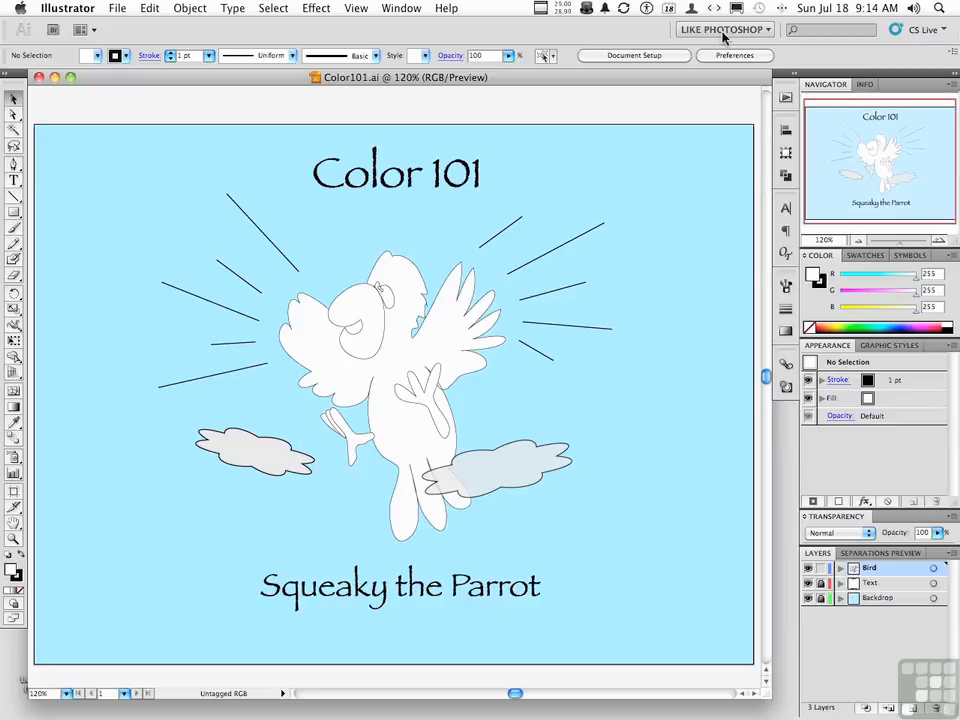
- Switch to the Painting workspace, then float the Swatches panel over the artwork and enlarge it to show all swatches
{"action": "left_click", "coordinate": [724, 30]}
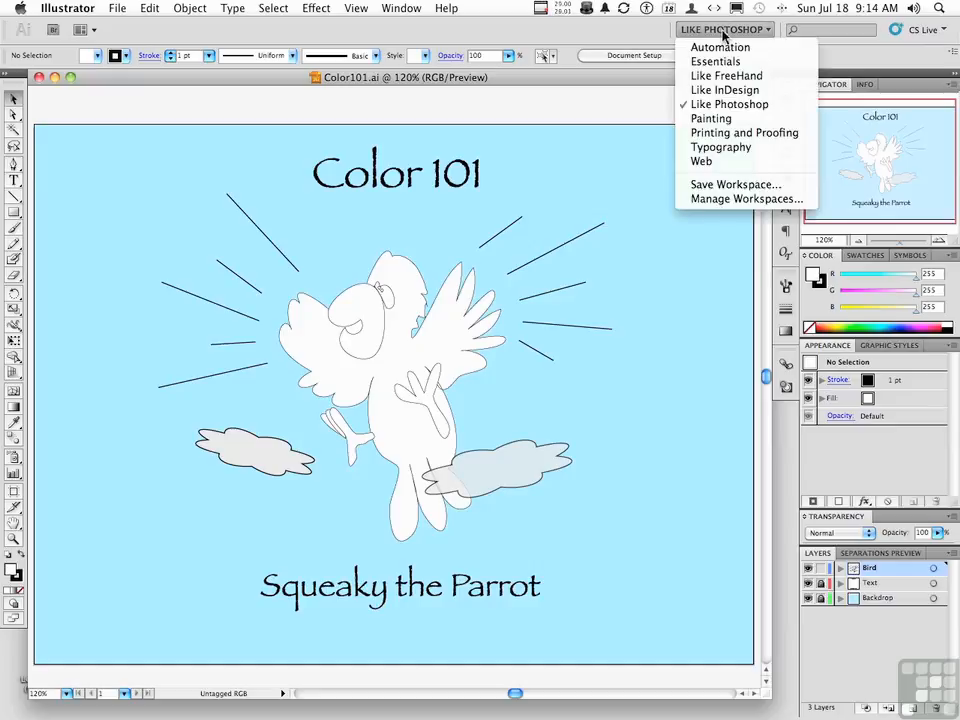
{"action": "left_click", "coordinate": [724, 118]}
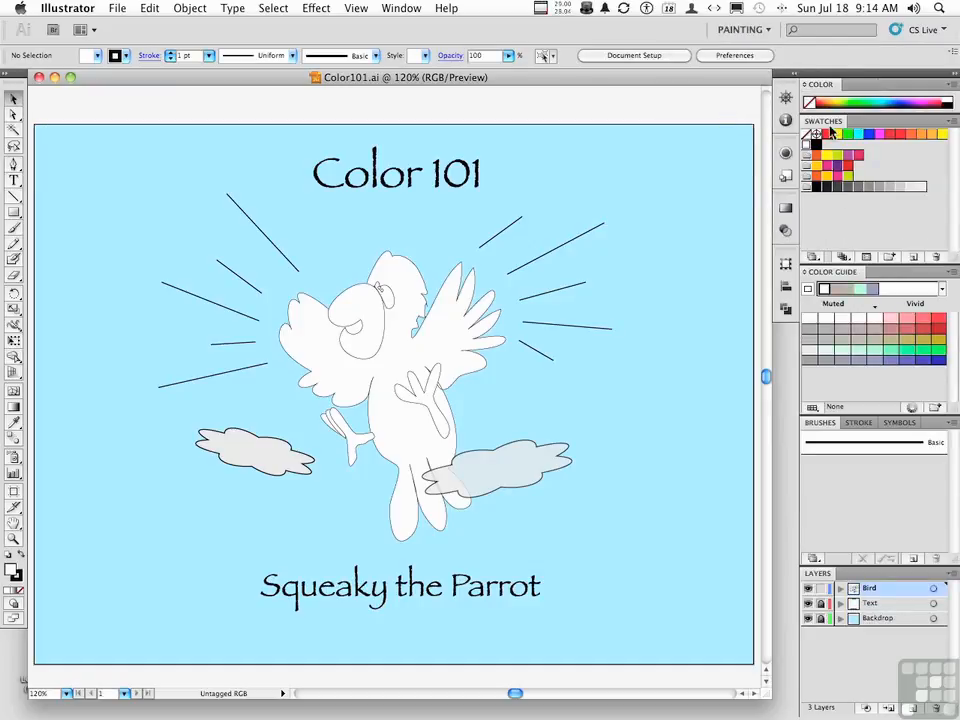
{"action": "left_click_drag", "start_coordinate": [823, 121], "coordinate": [587, 201]}
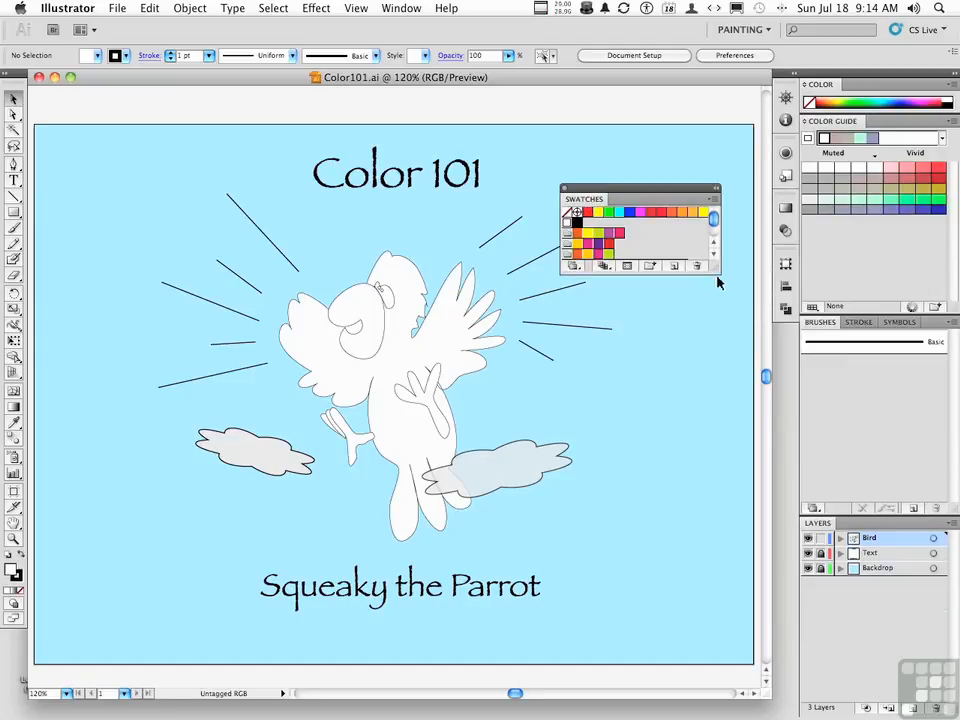
{"action": "left_click_drag", "start_coordinate": [716, 273], "coordinate": [713, 322]}
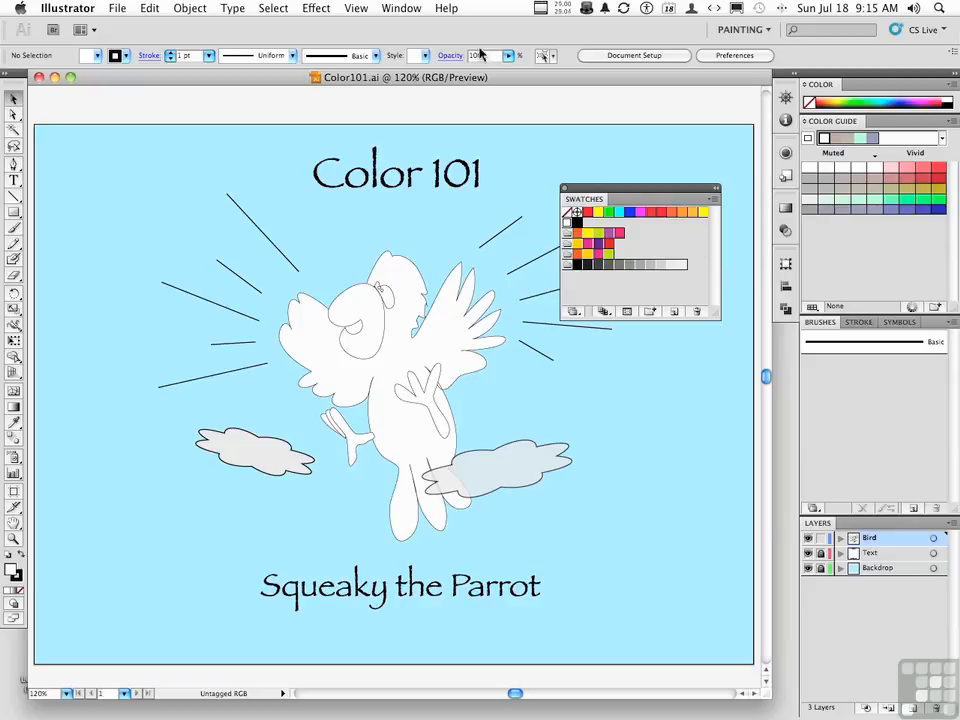
- Create a new 800 x 600 px document with the Web profile in RGB color mode
{"action": "left_click", "coordinate": [117, 8]}
{"action": "left_click", "coordinate": [124, 30]}
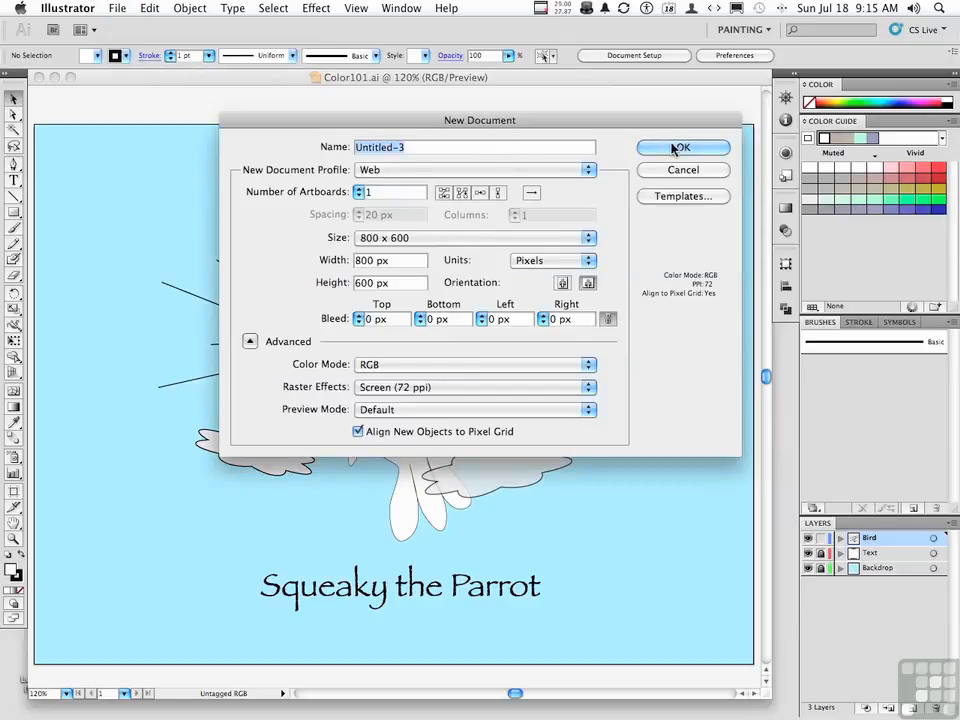
{"action": "left_click", "coordinate": [675, 148]}
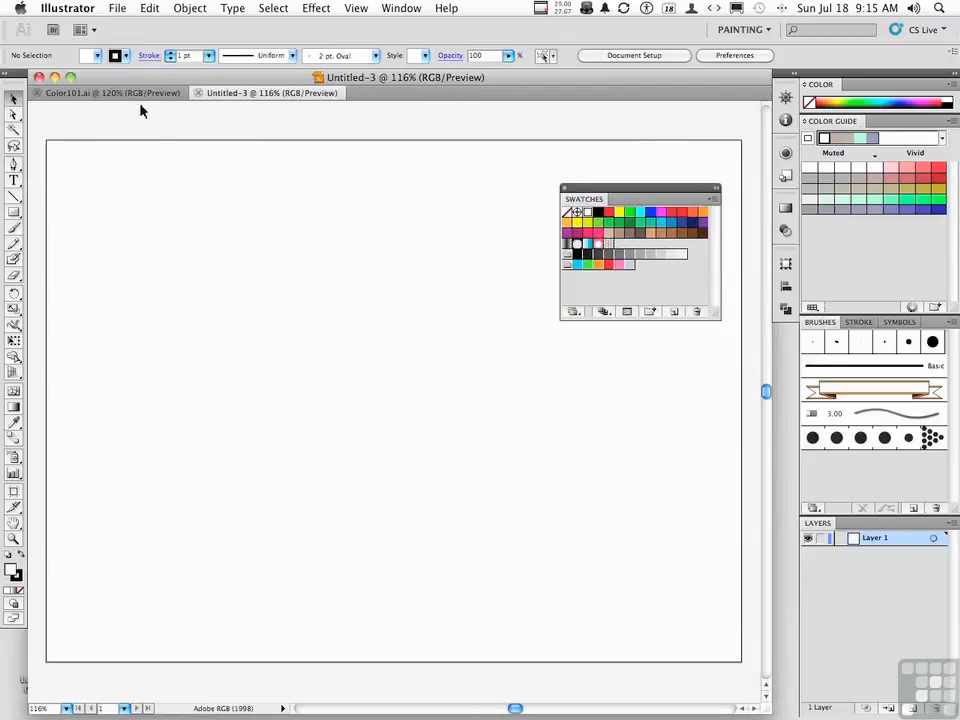
- Compare the swatches of Color101.ai with those of the new blank document, ending in Color101.ai
{"action": "left_click", "coordinate": [122, 93]}
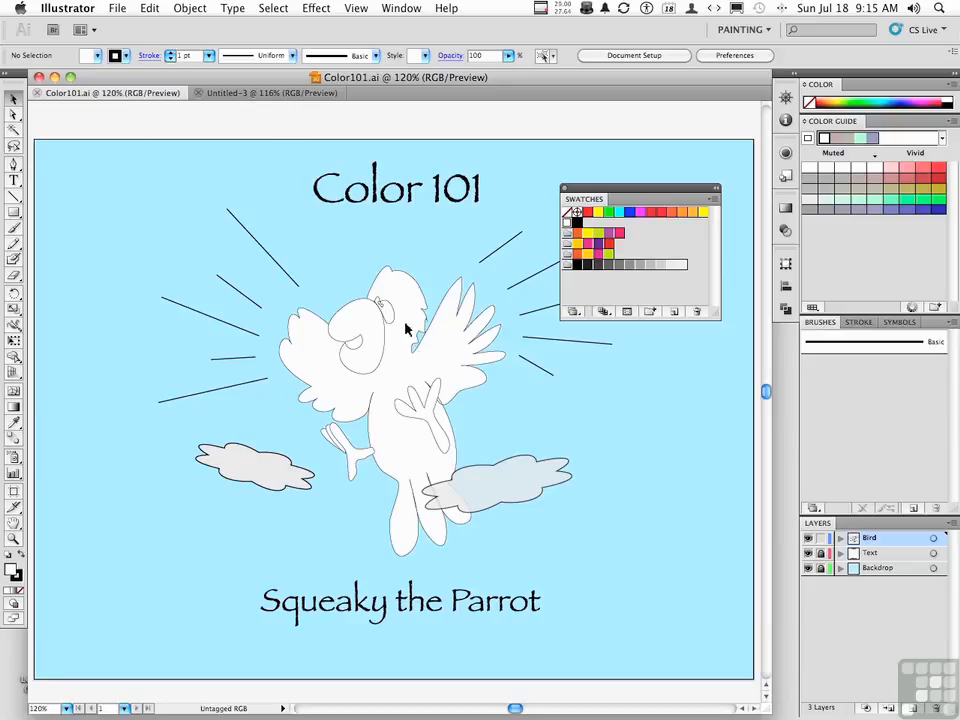
{"action": "left_click", "coordinate": [227, 93]}
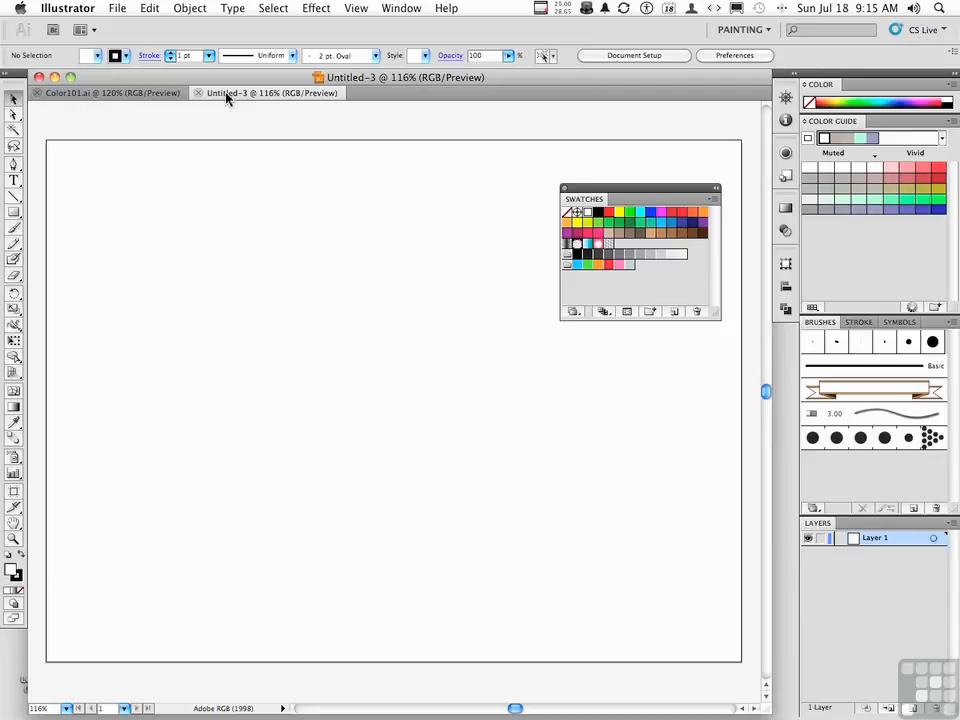
{"action": "left_click", "coordinate": [132, 94]}
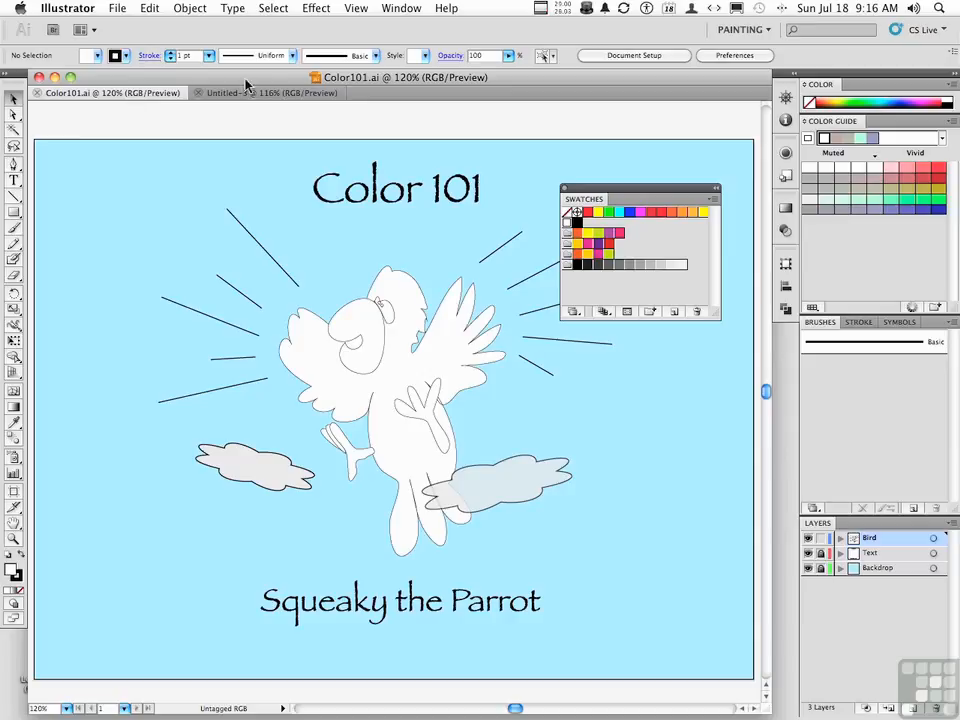
- Select and delete all unused swatches in Color101.ai, and undo the deletion
{"action": "left_click", "coordinate": [714, 205]}
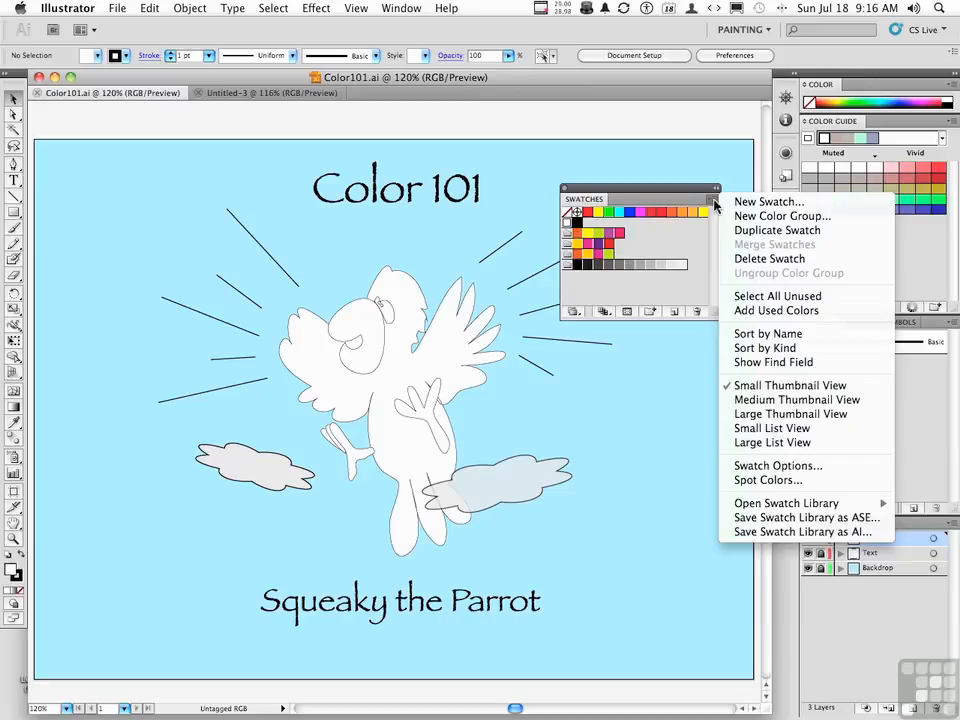
{"action": "left_click", "coordinate": [769, 296]}
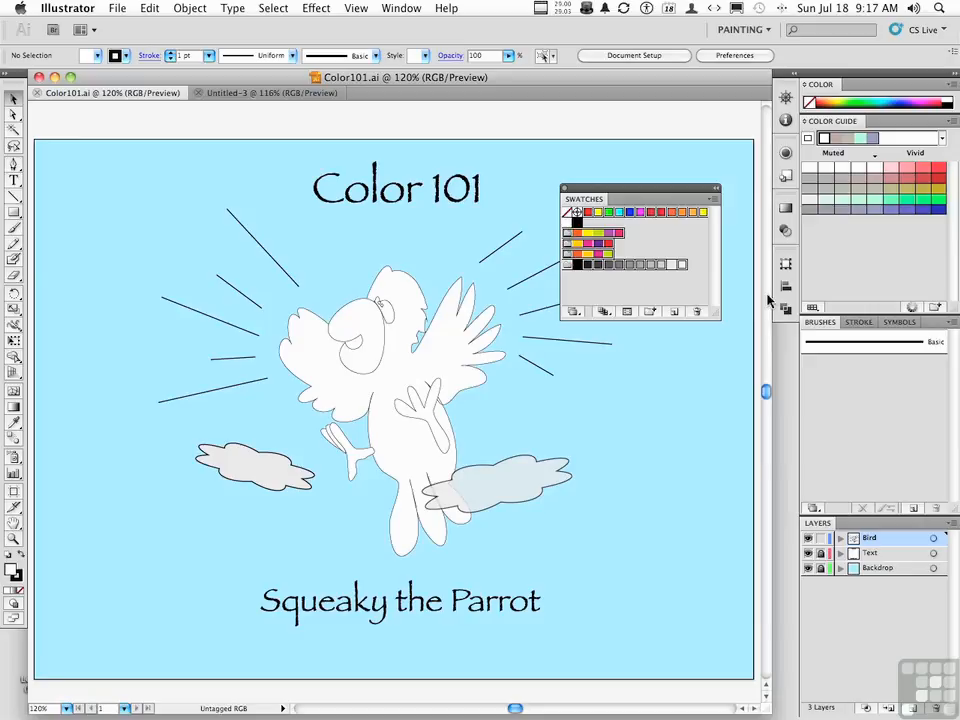
{"action": "left_click", "coordinate": [697, 313]}
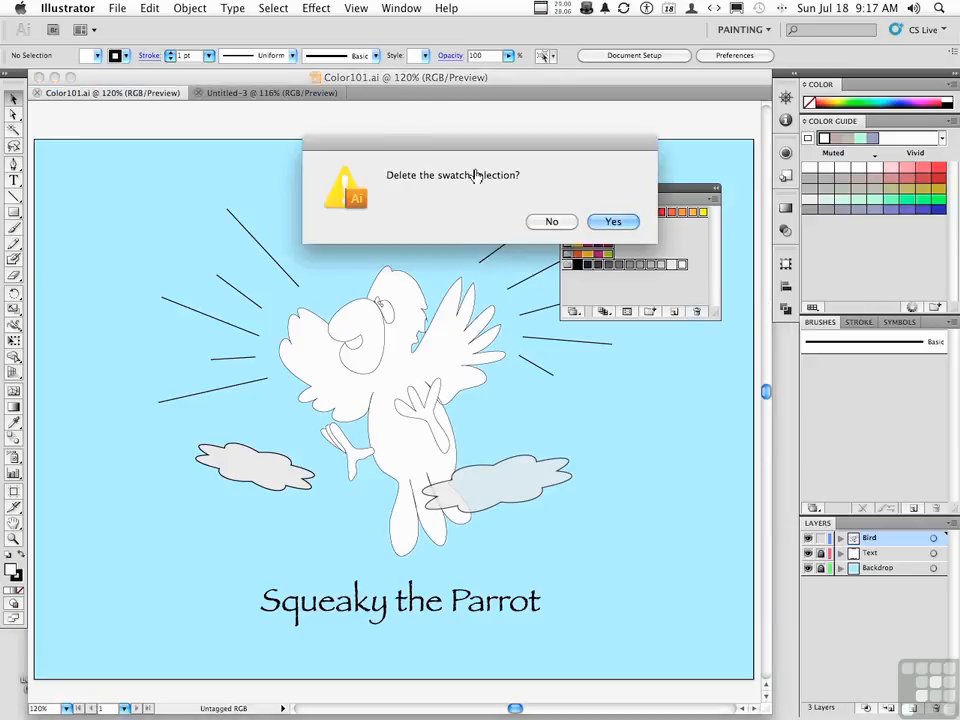
{"action": "left_click", "coordinate": [613, 222]}
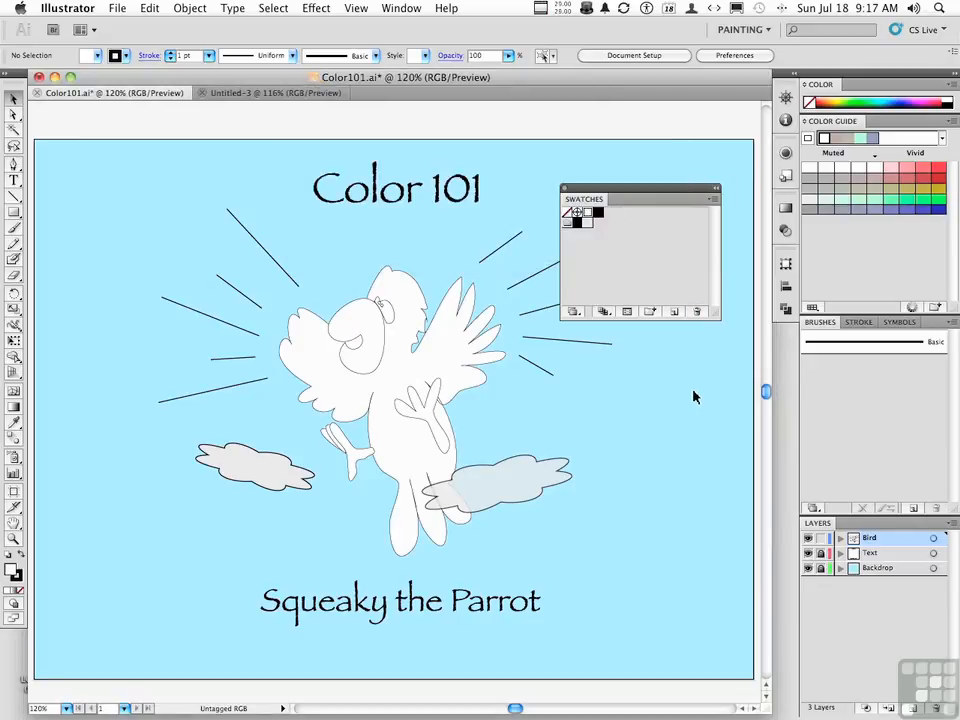
{"action": "key", "text": "super+z"}
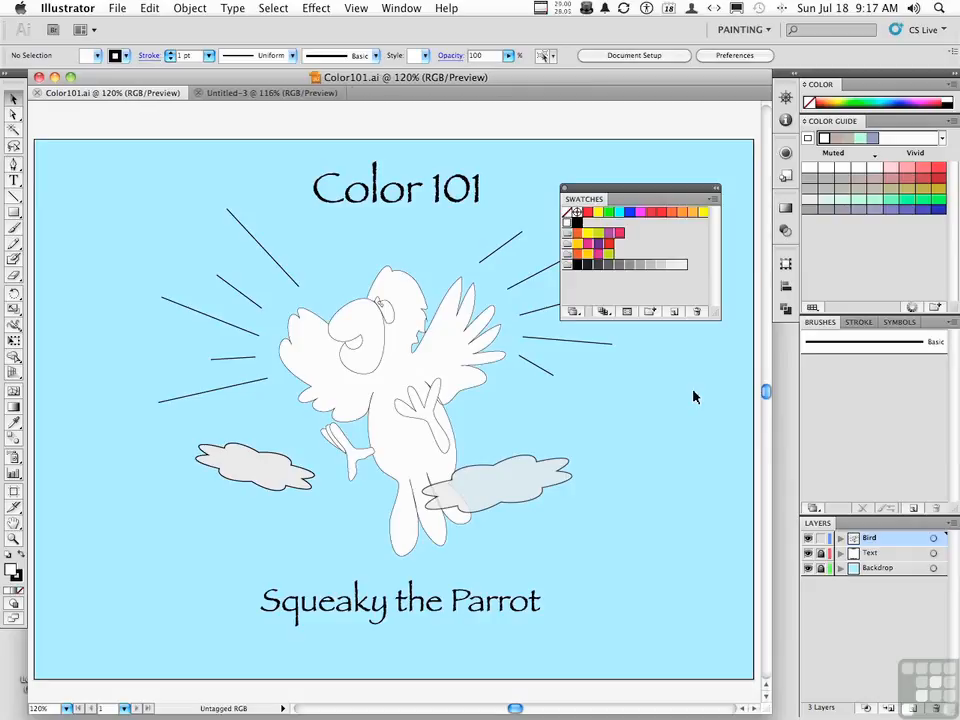
- Show the find field for the swatches and use it to locate the RGB Blue swatch
{"action": "left_click", "coordinate": [714, 201]}
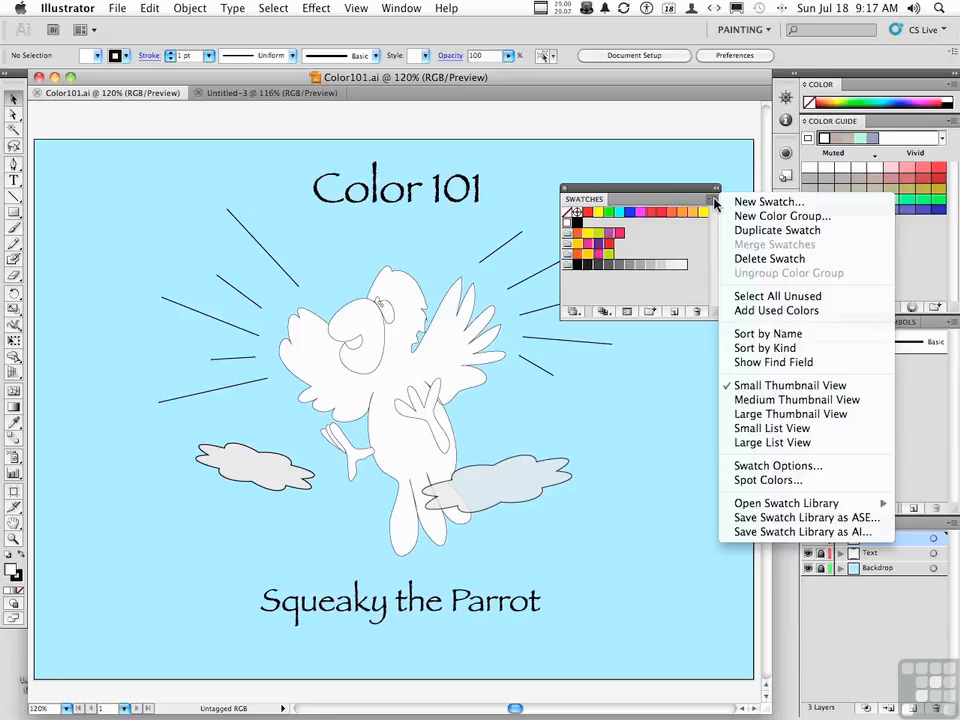
{"action": "left_click", "coordinate": [789, 365]}
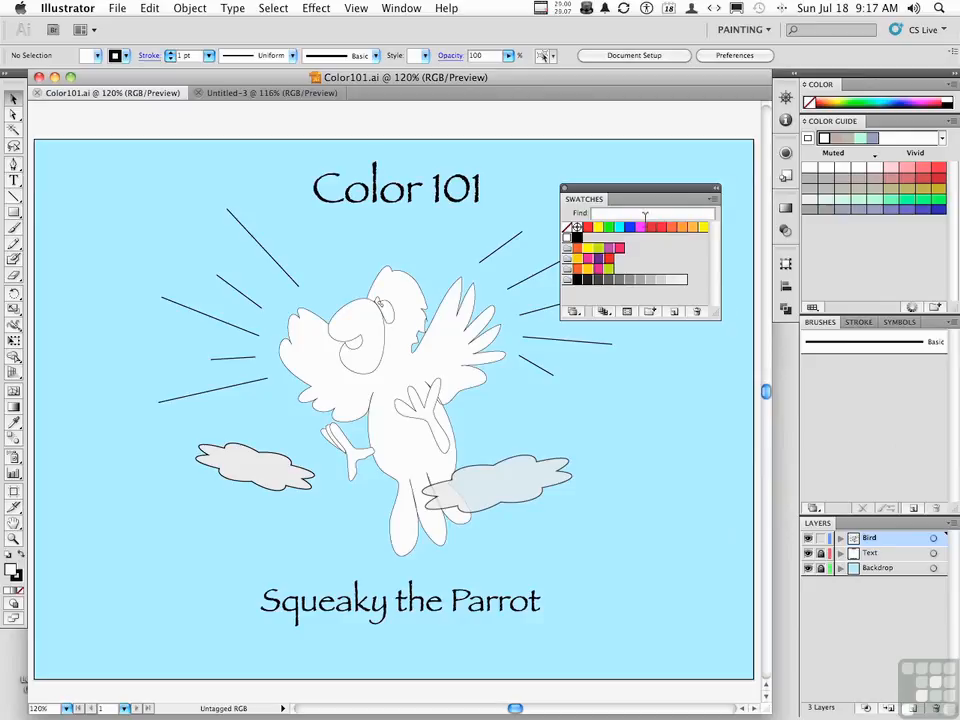
{"action": "type", "text": "rb"}
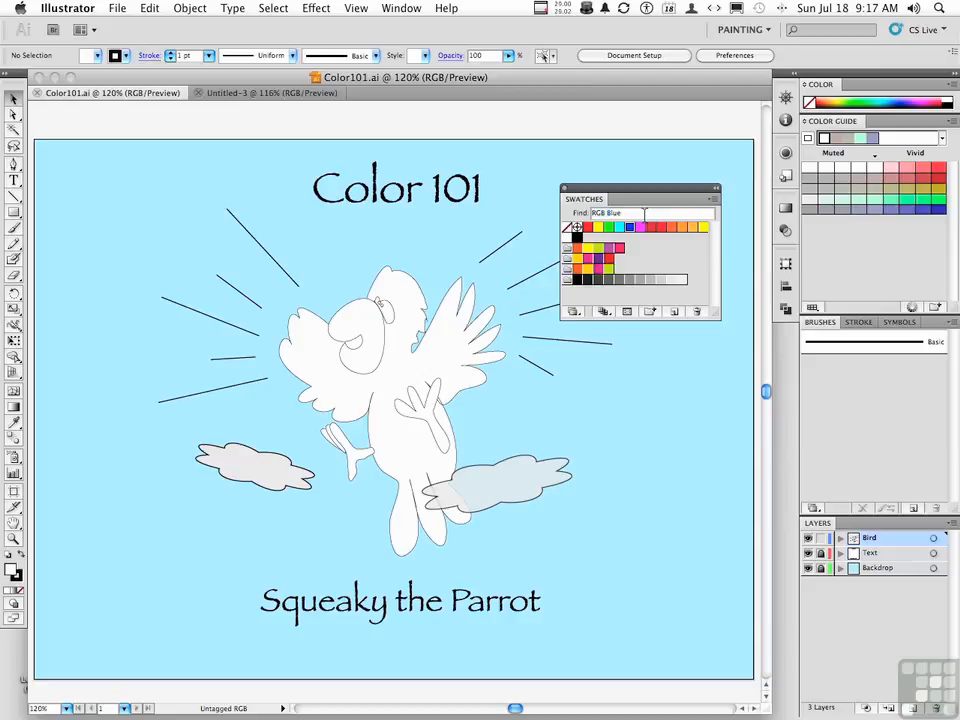
- Display the swatches as medium thumbnails and enlarge the Swatches panel to fit them
{"action": "left_click", "coordinate": [713, 198]}
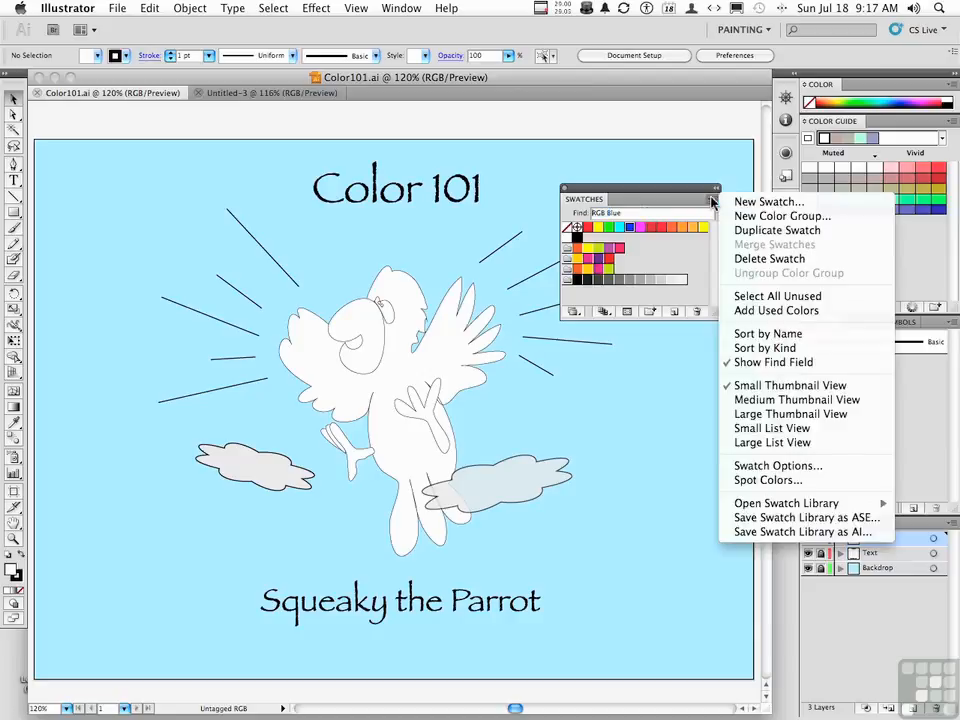
{"action": "left_click", "coordinate": [776, 400]}
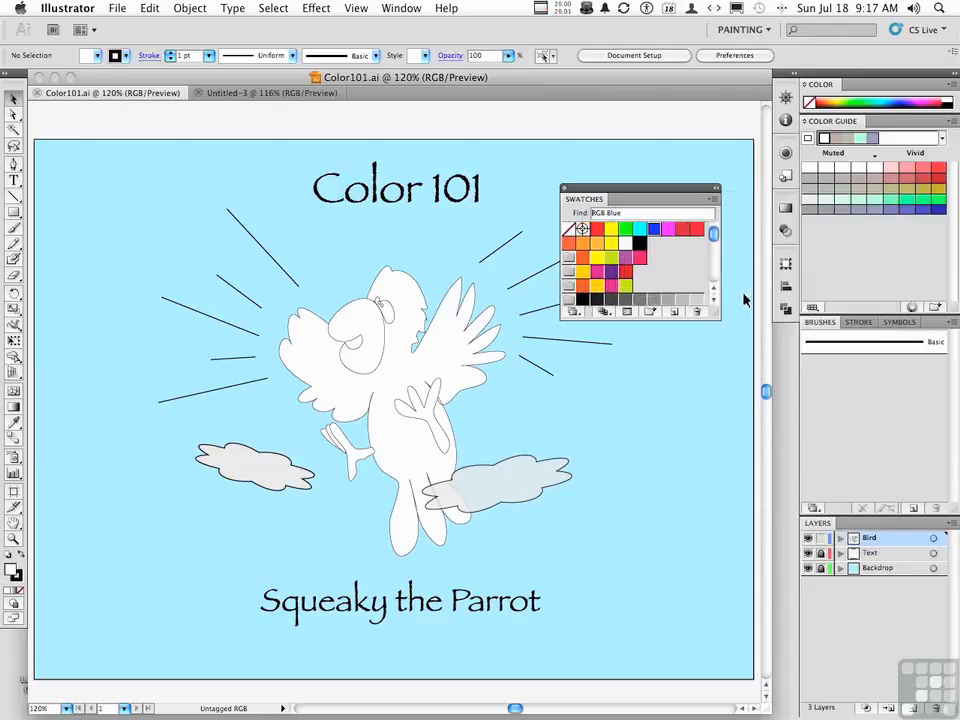
{"action": "left_click_drag", "start_coordinate": [712, 312], "coordinate": [726, 407]}
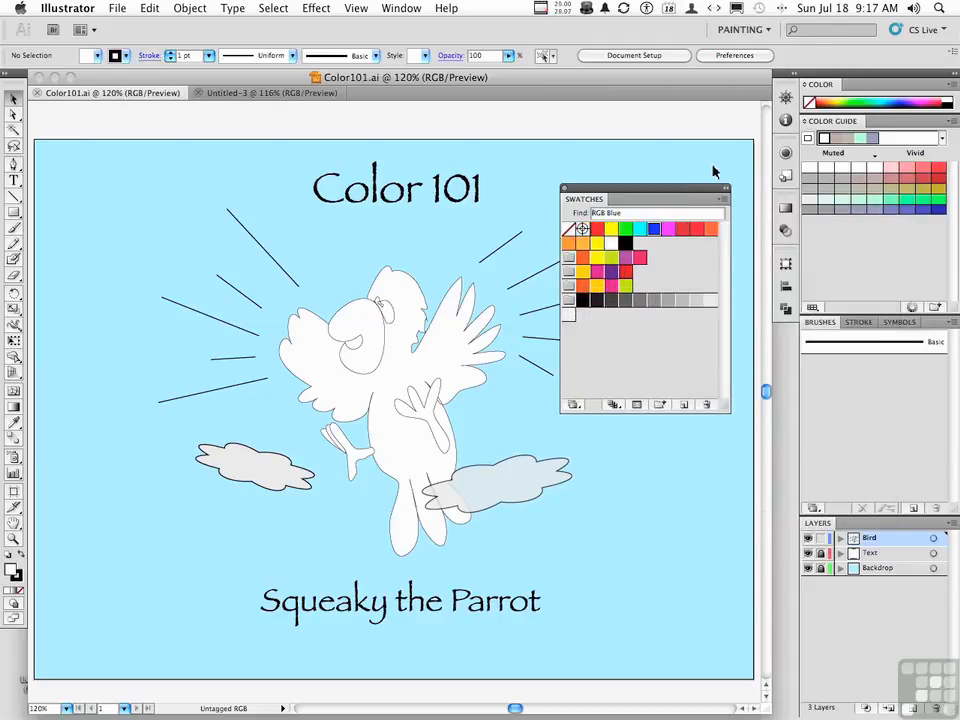
- Try the large thumbnail, small list and large list views of the swatches, and return to small thumbnails
{"action": "left_click", "coordinate": [722, 203]}
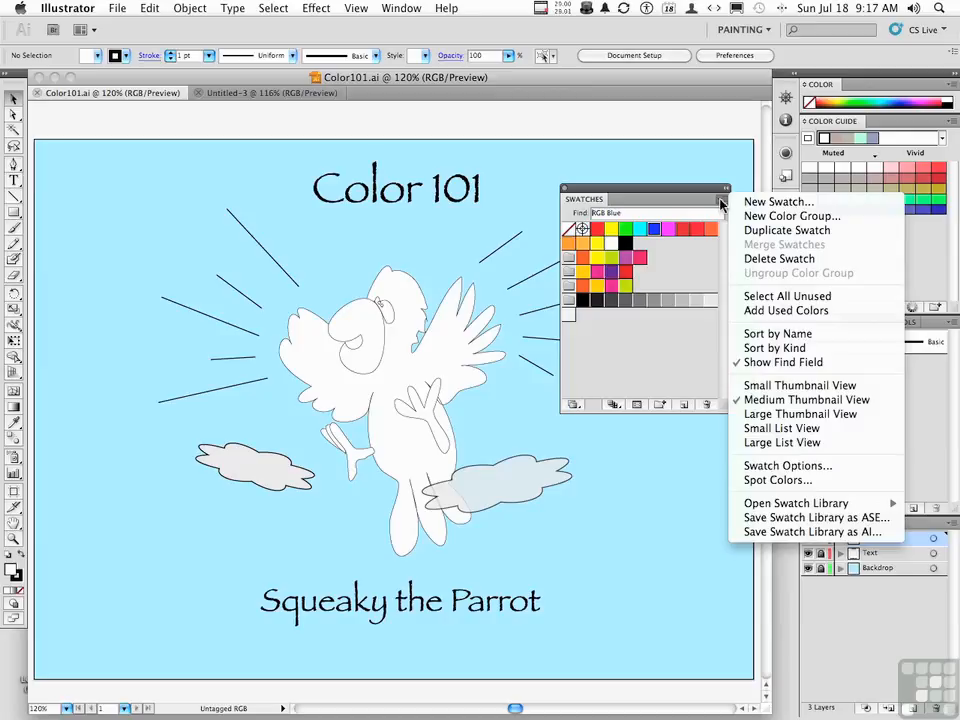
{"action": "left_click", "coordinate": [773, 414]}
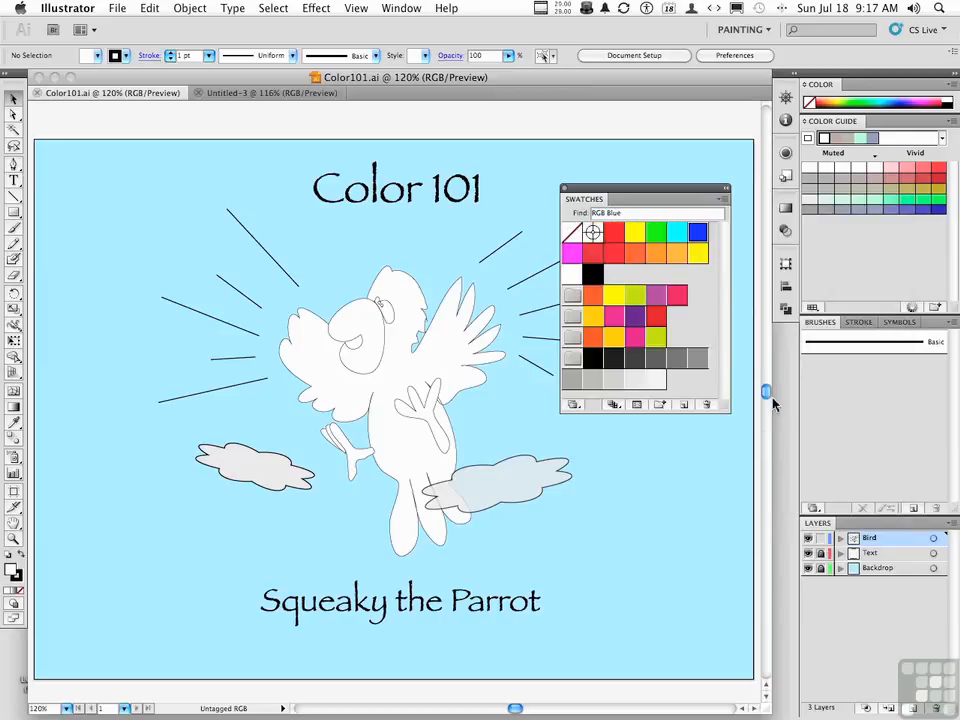
{"action": "left_click", "coordinate": [723, 199]}
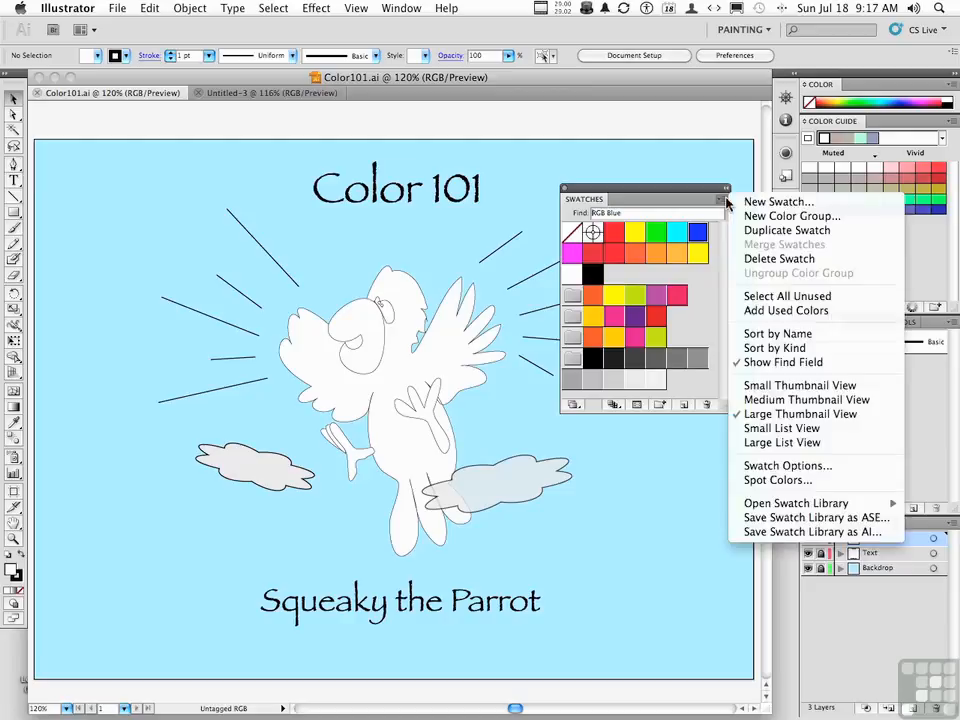
{"action": "left_click", "coordinate": [765, 428]}
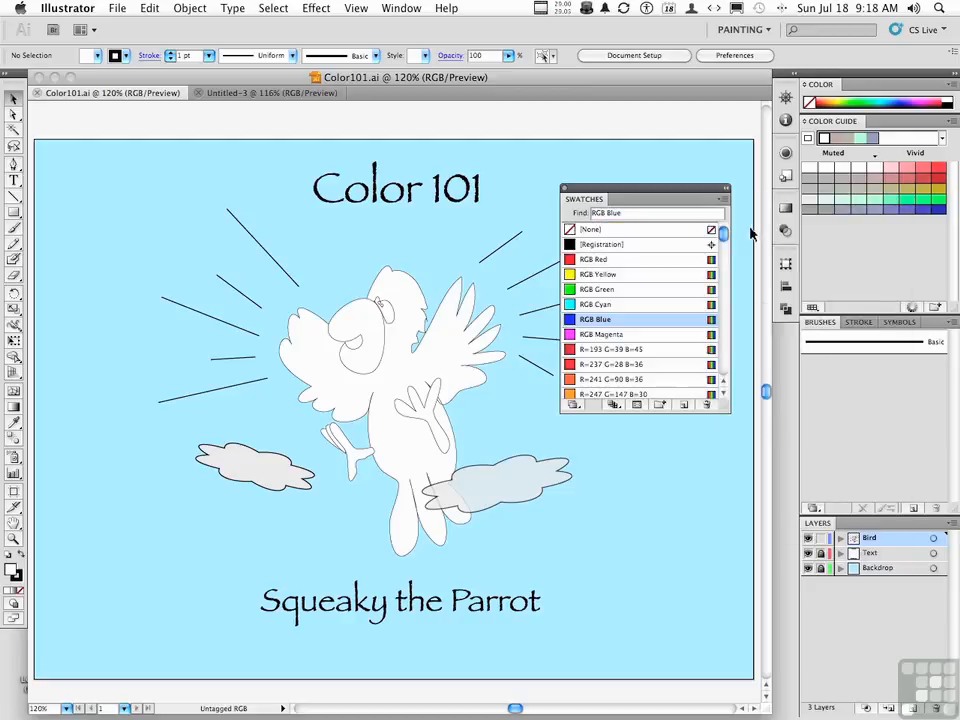
{"action": "left_click", "coordinate": [723, 199]}
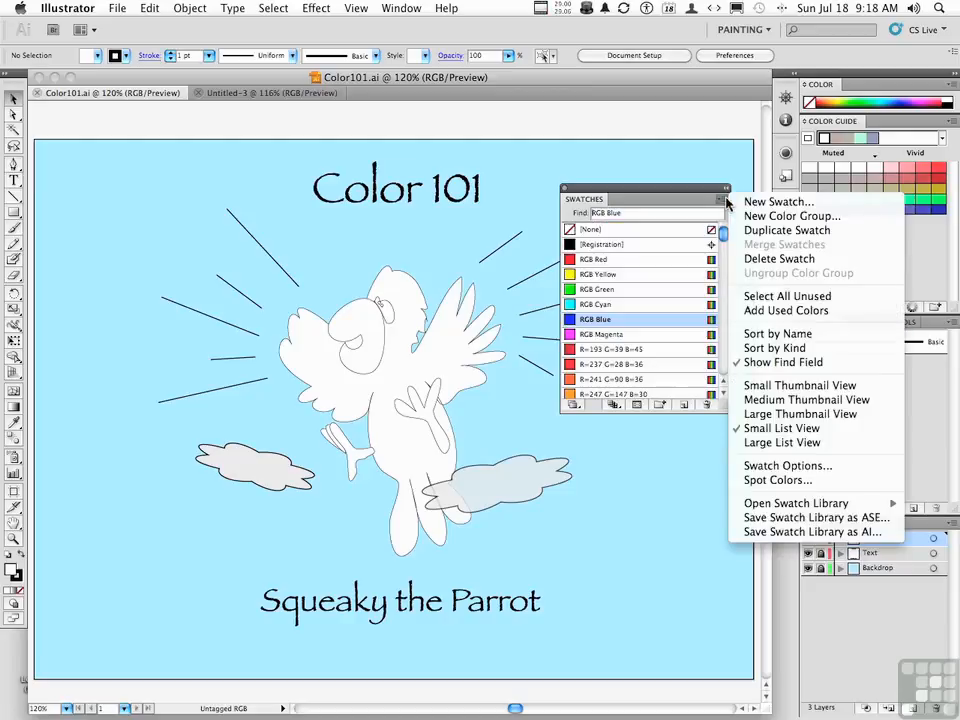
{"action": "left_click", "coordinate": [773, 442]}
{"action": "scroll", "coordinate": [669, 332], "scroll_direction": "down", "scroll_amount": 5}
{"action": "scroll", "coordinate": [669, 332], "scroll_direction": "up", "scroll_amount": 5}
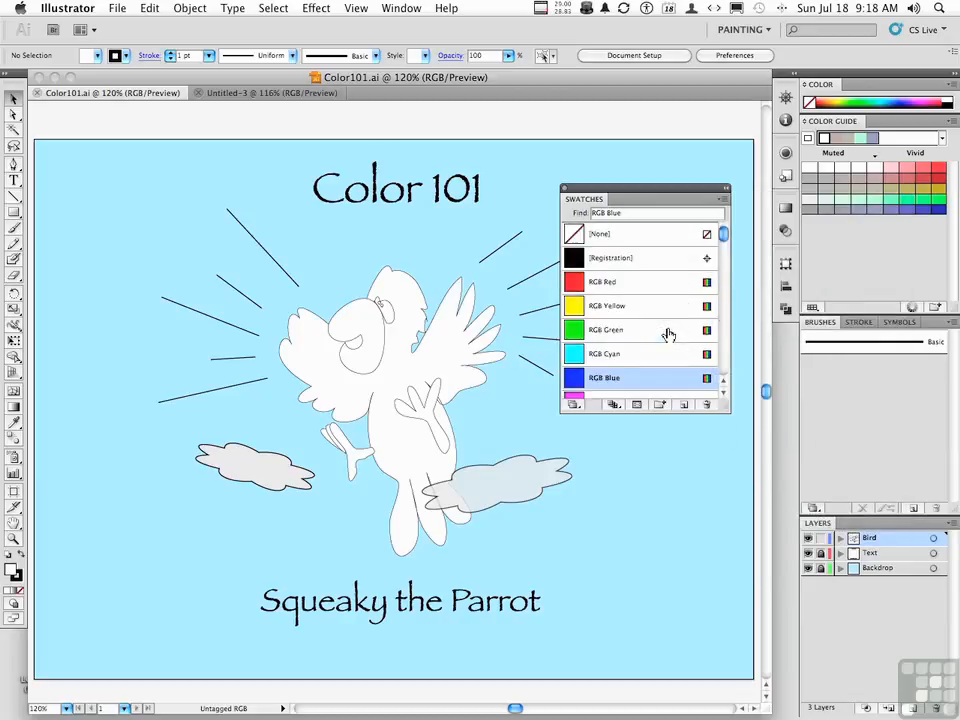
{"action": "left_click", "coordinate": [723, 200]}
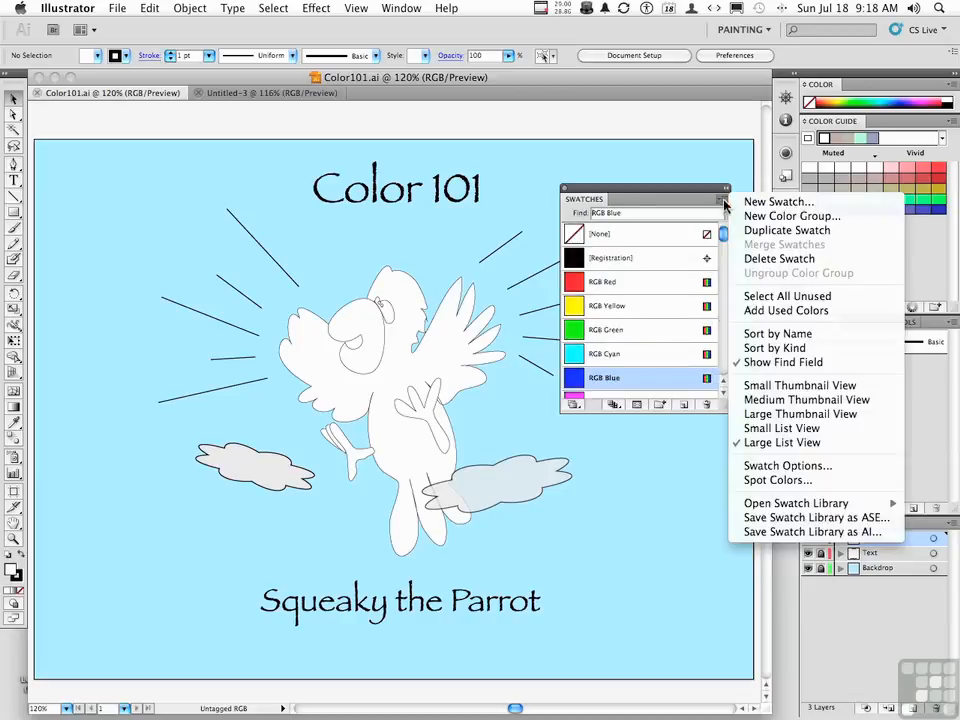
{"action": "left_click", "coordinate": [797, 385]}
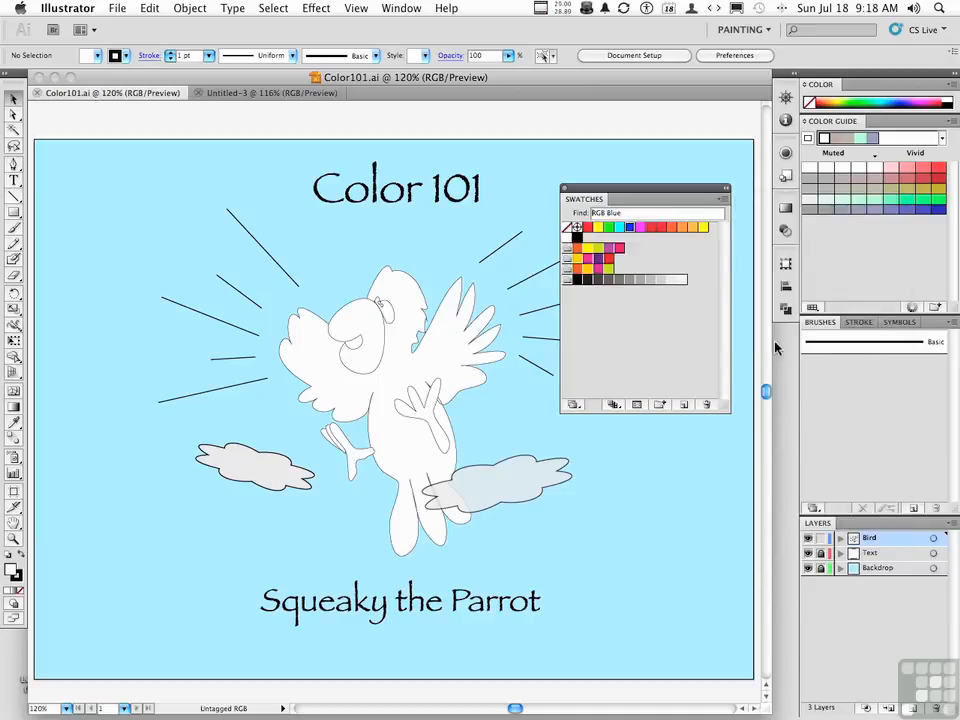
- Inspect the swatch options of RGB Blue and close them without making changes
{"action": "left_click", "coordinate": [723, 200]}
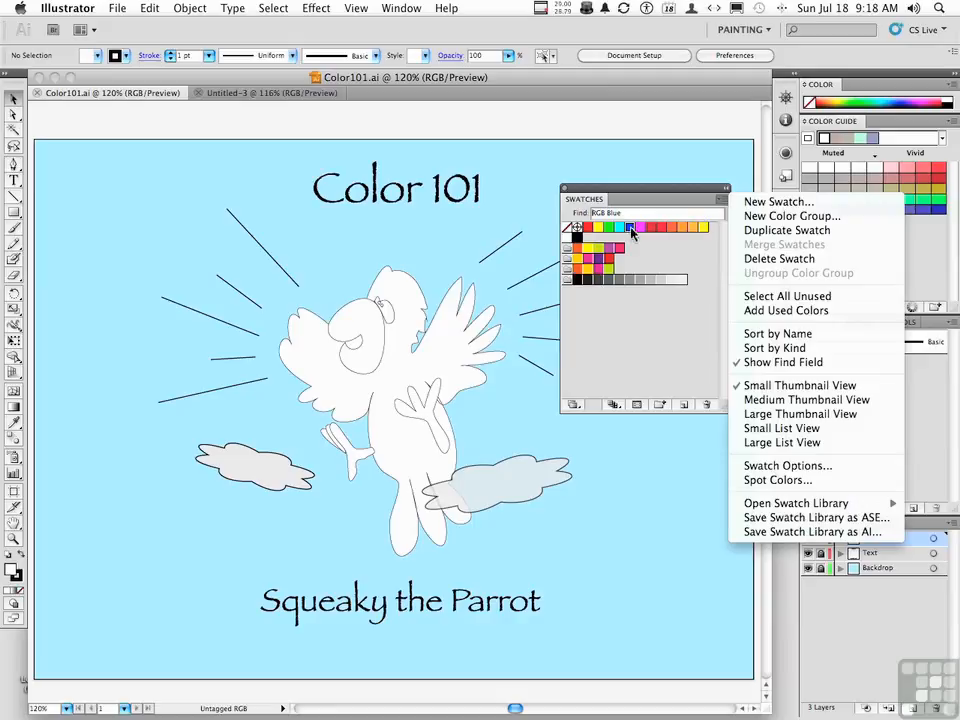
{"action": "left_click", "coordinate": [777, 466]}
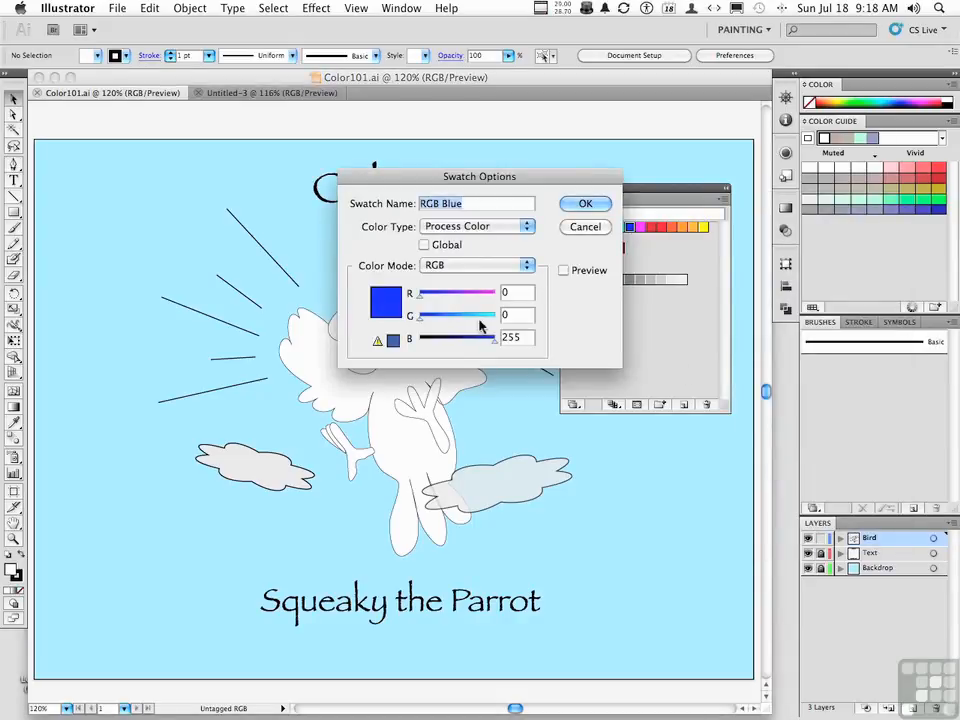
{"action": "left_click", "coordinate": [583, 227]}
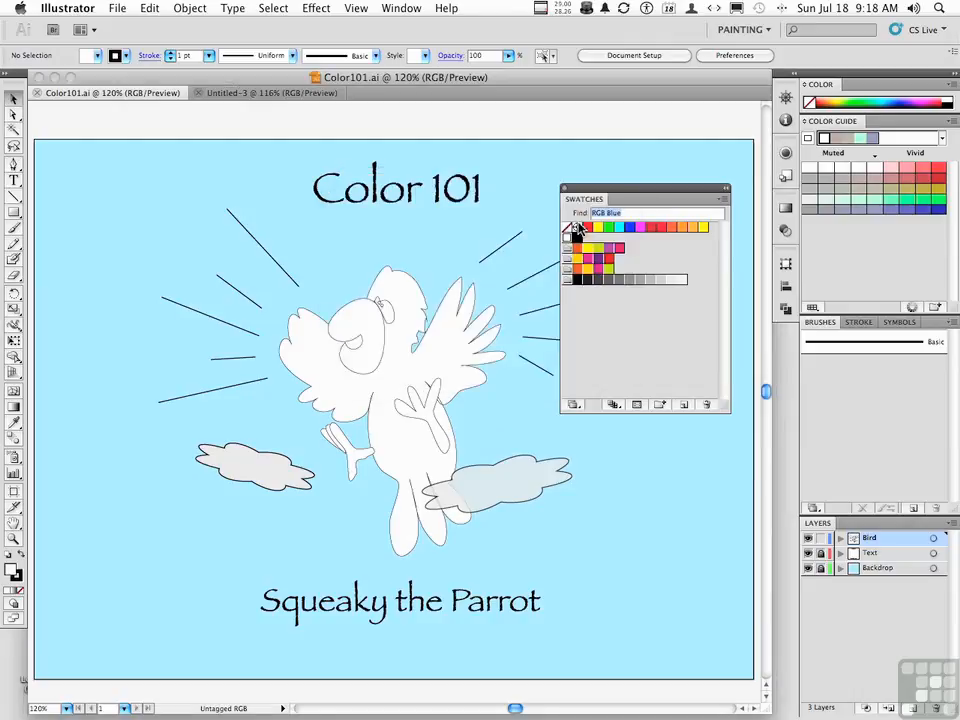
- Open the Earthtone swatch library and place its panel over the artwork, clear of the Swatches panel
{"action": "left_click", "coordinate": [724, 201]}
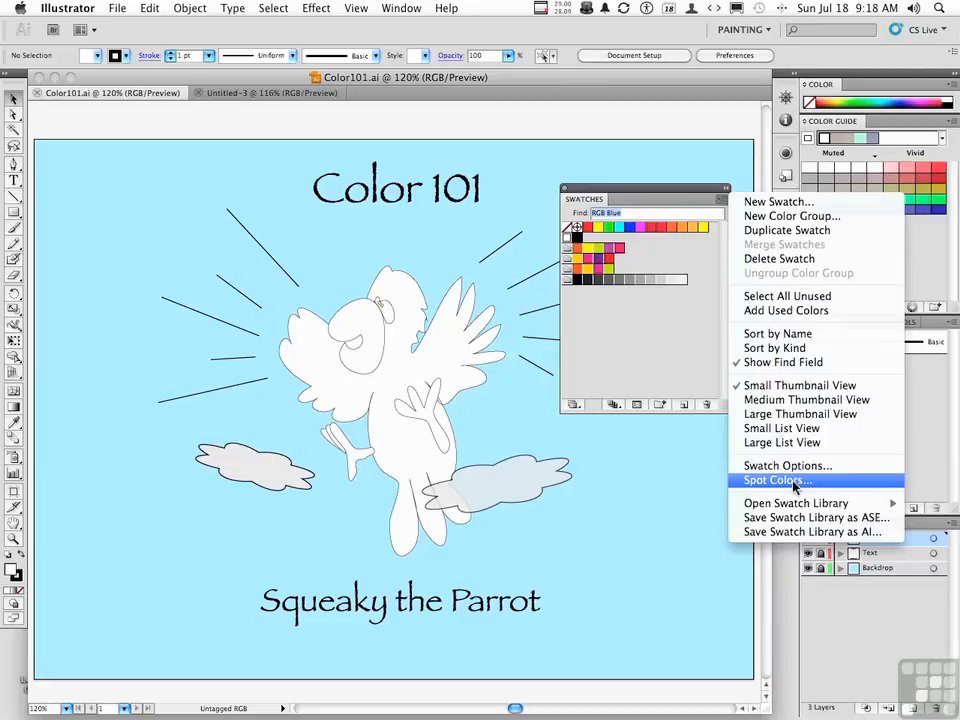
{"action": "mouse_move", "coordinate": [786, 503]}
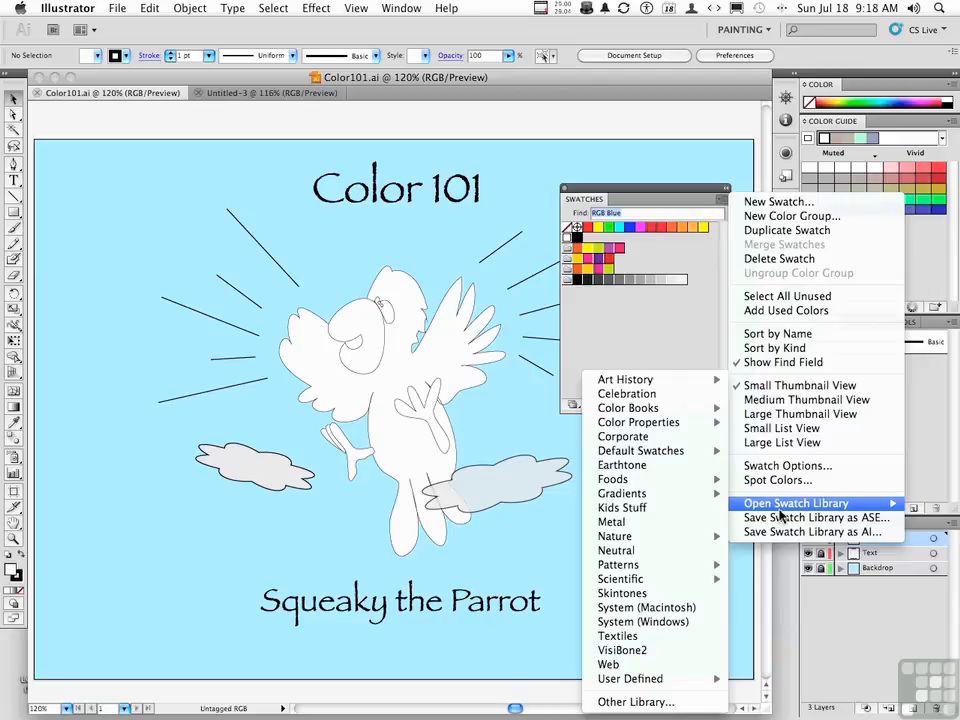
{"action": "left_click", "coordinate": [655, 472]}
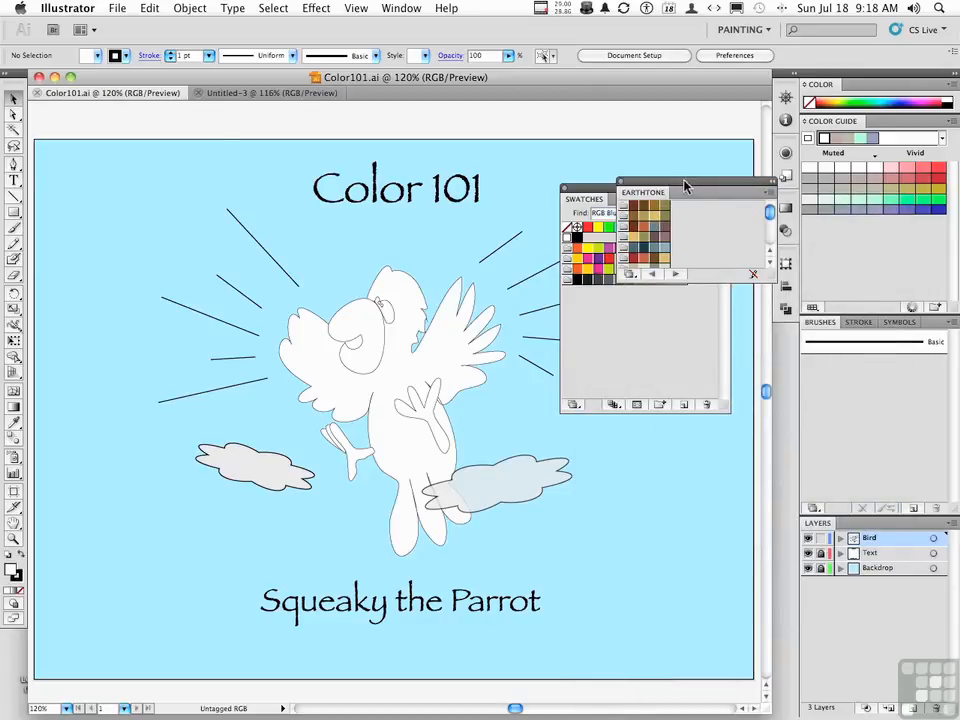
{"action": "left_click_drag", "start_coordinate": [686, 184], "coordinate": [350, 182]}
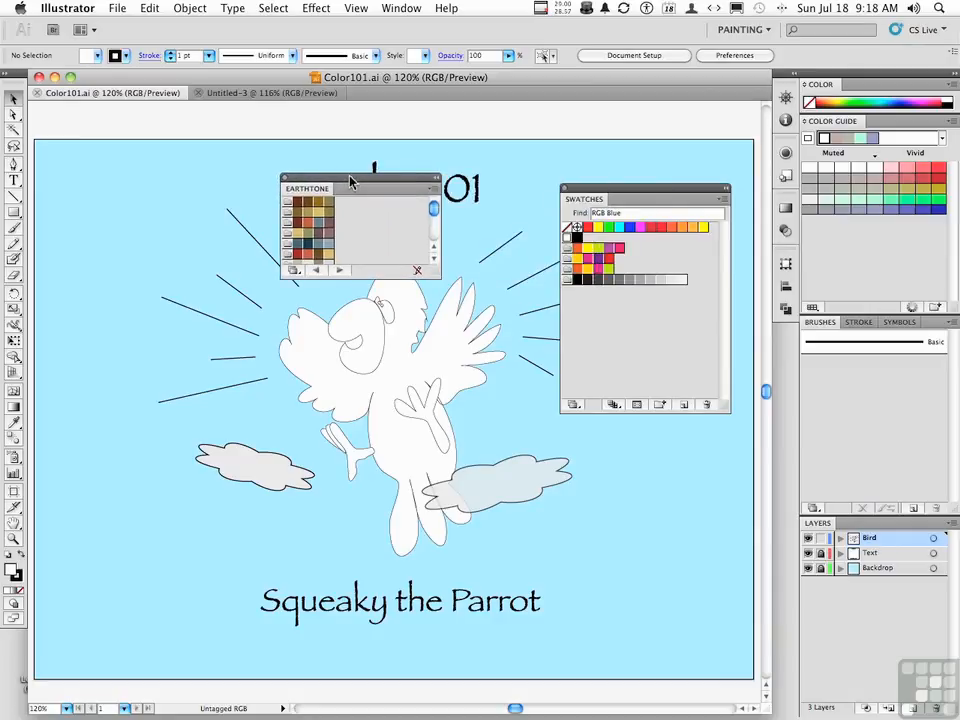
- Add the first Earthtone color group and a single olive Earthtone color to the document's swatches, and close the Earthtone library
{"action": "left_click", "coordinate": [288, 205]}
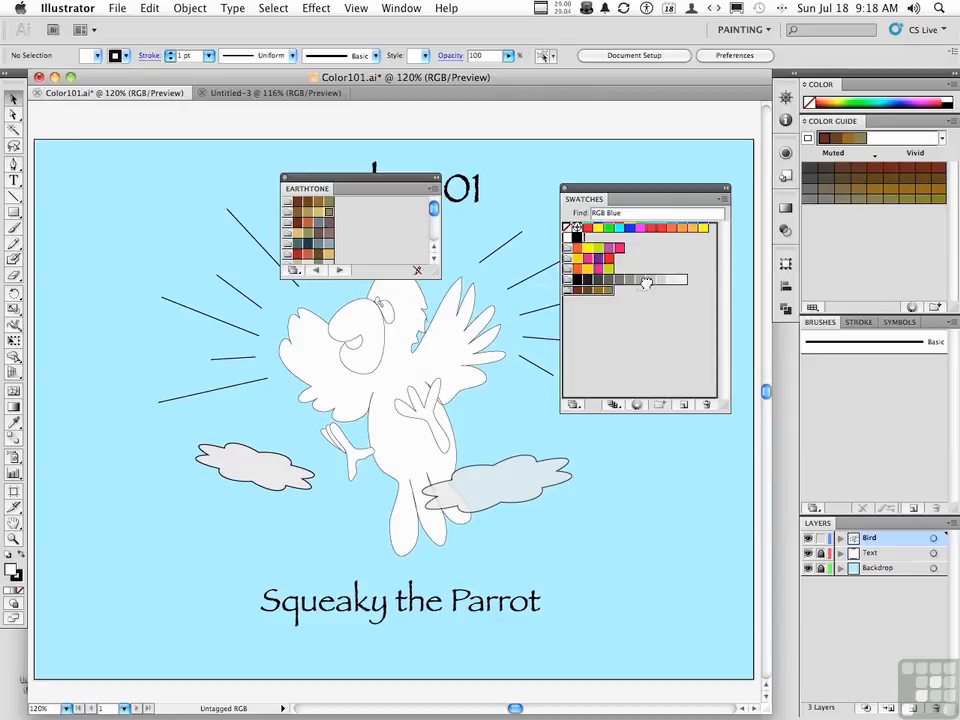
{"action": "left_click", "coordinate": [710, 245]}
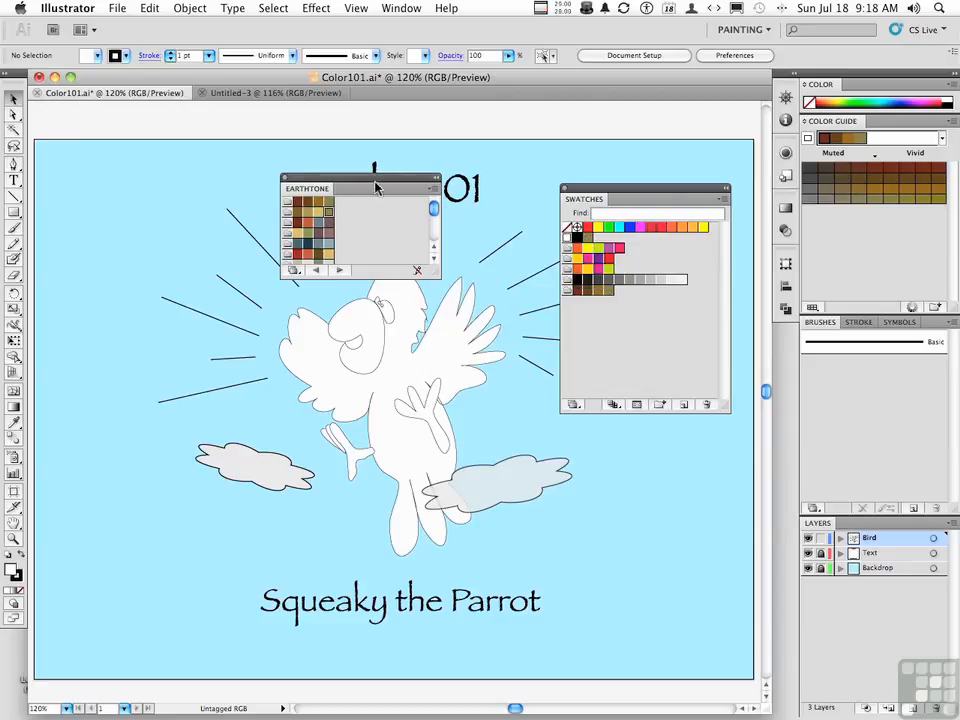
{"action": "left_click", "coordinate": [287, 181]}
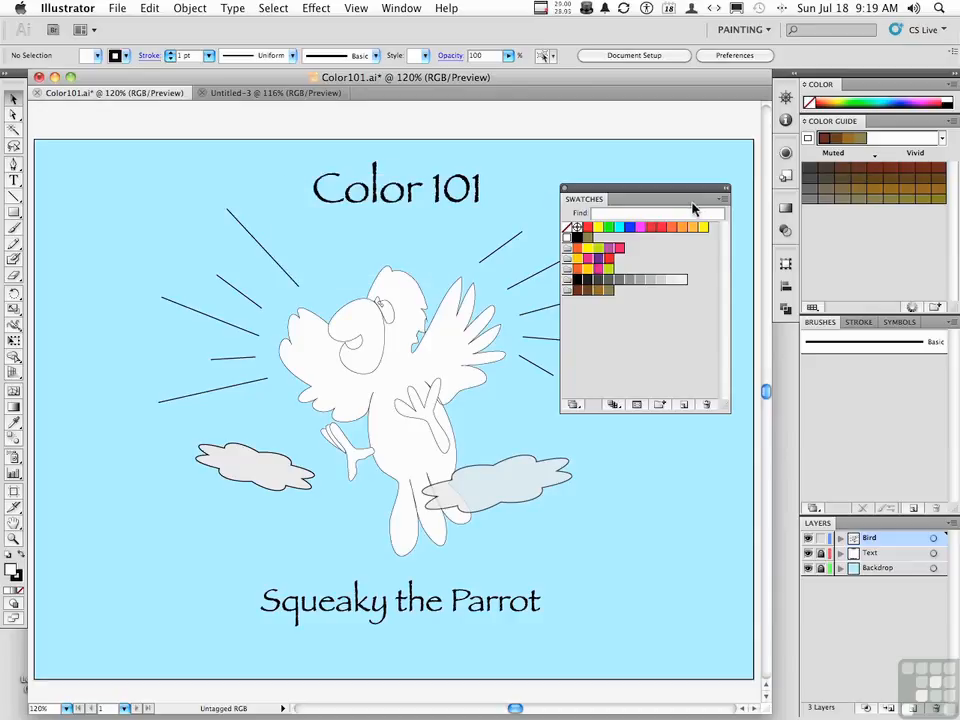
{"action": "left_click", "coordinate": [722, 200]}
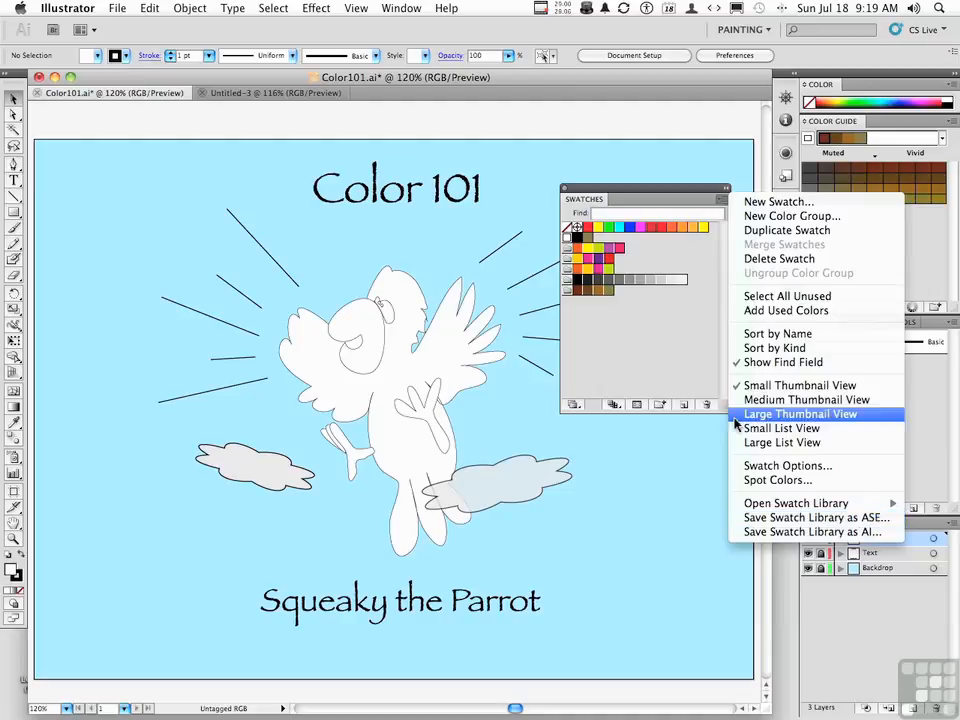
{"action": "left_click", "coordinate": [628, 340]}
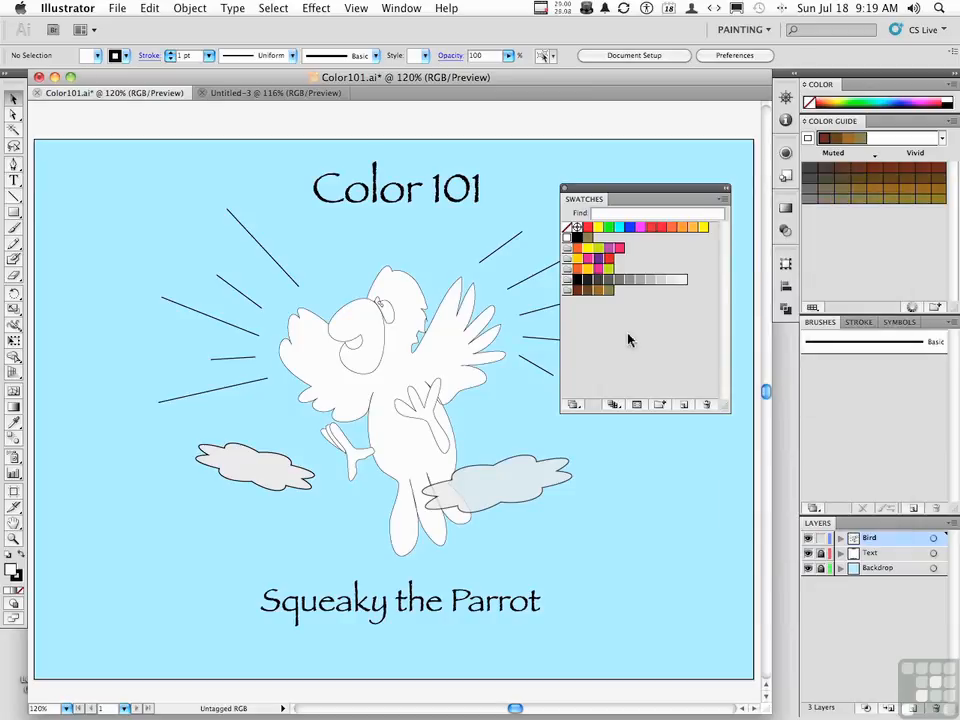
{"action": "left_click", "coordinate": [573, 405]}
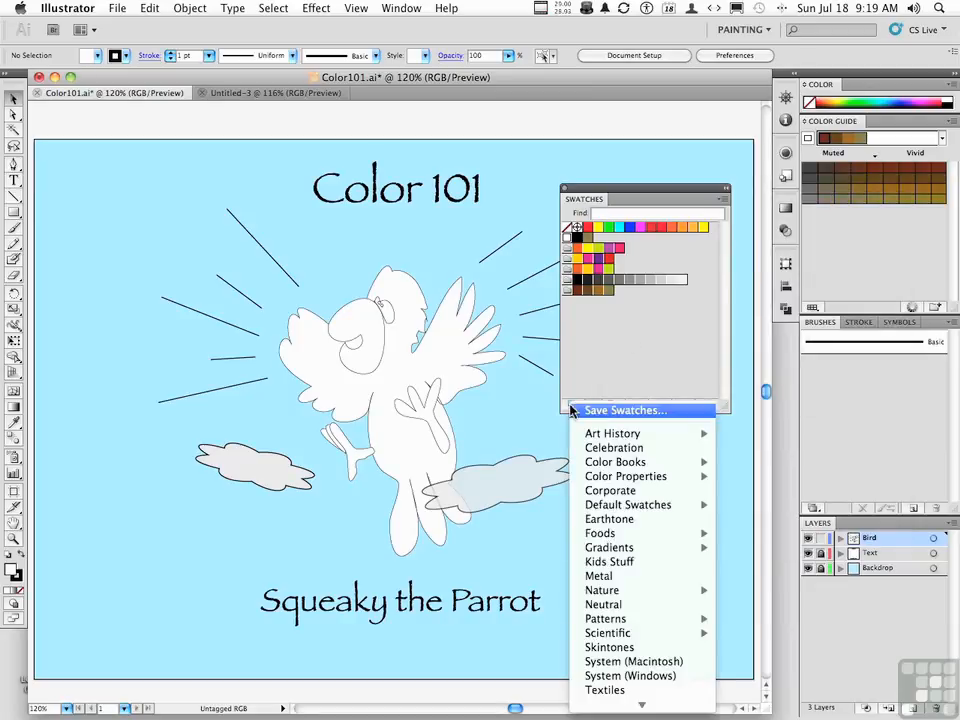
{"action": "left_click", "coordinate": [586, 351]}
- Filter the swatches by color swatches, gradient swatches and color groups in turn, and return to showing all swatches
{"action": "left_click", "coordinate": [612, 405]}
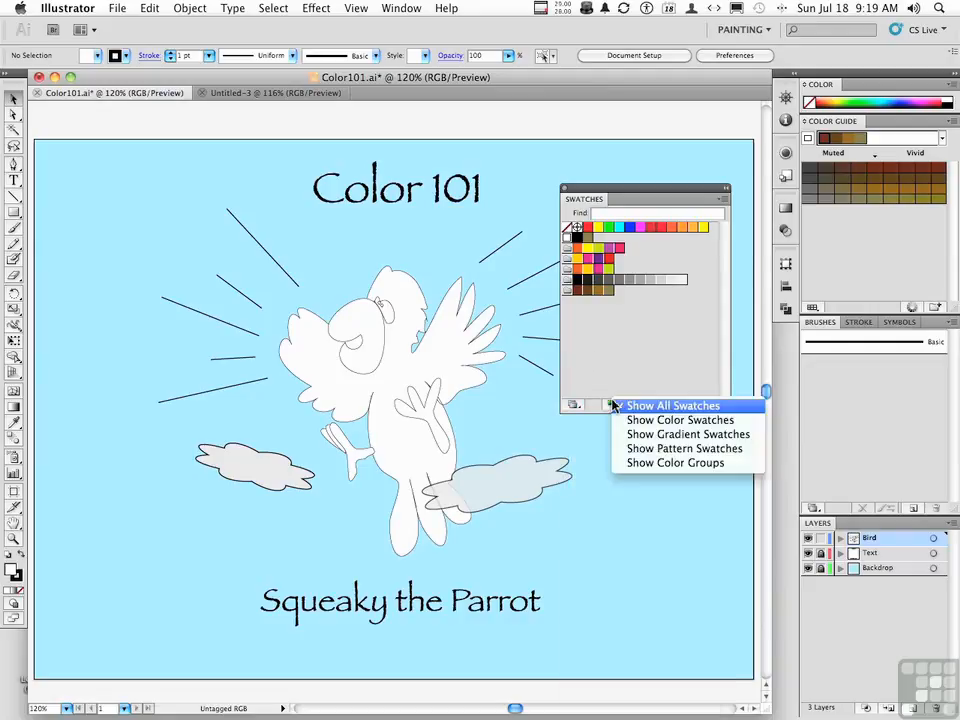
{"action": "left_click", "coordinate": [625, 420]}
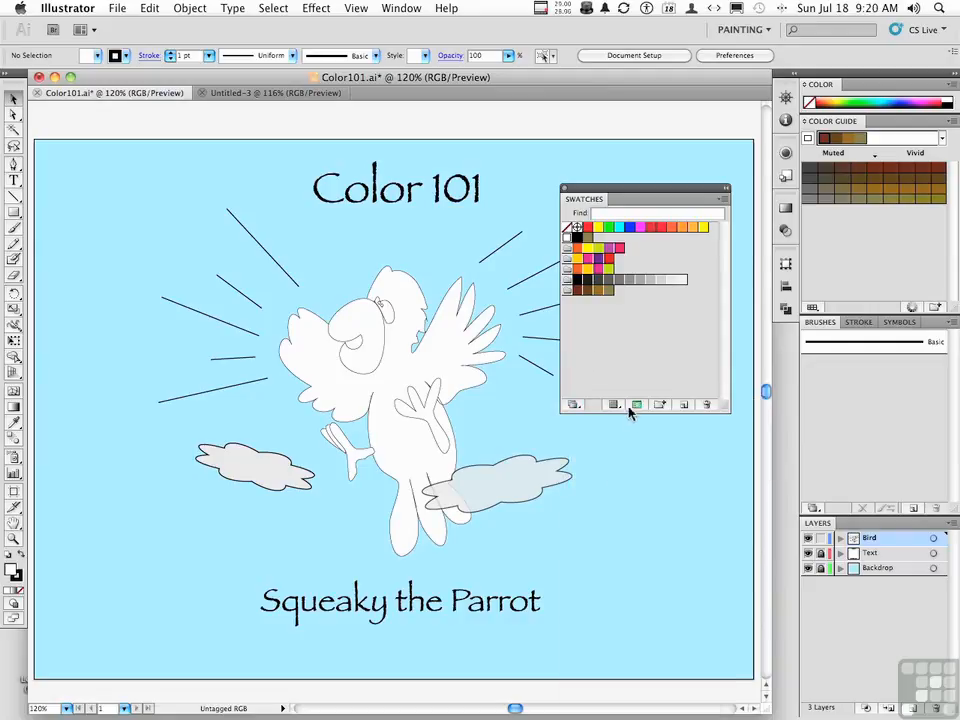
{"action": "left_click", "coordinate": [614, 405]}
{"action": "left_click", "coordinate": [630, 434]}
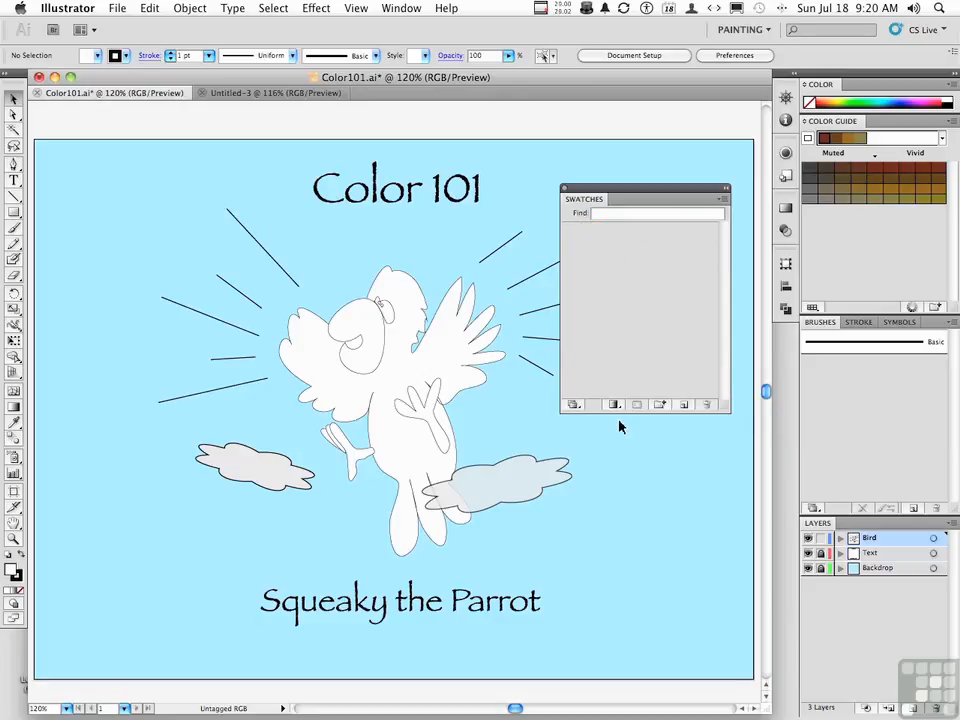
{"action": "left_click", "coordinate": [614, 405]}
{"action": "left_click", "coordinate": [639, 465]}
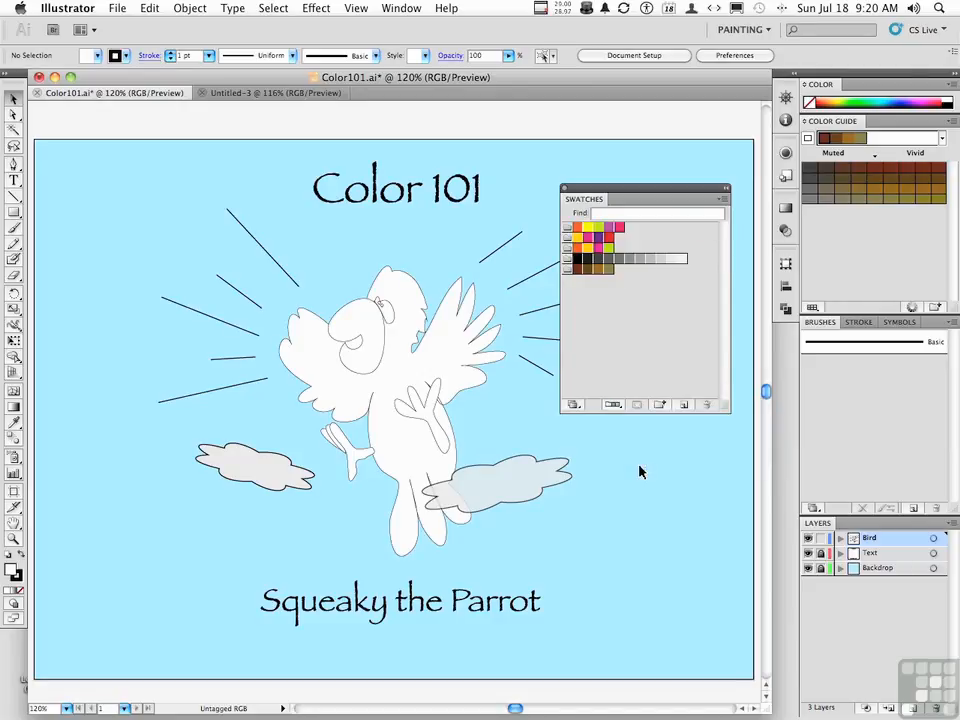
{"action": "left_click", "coordinate": [612, 405]}
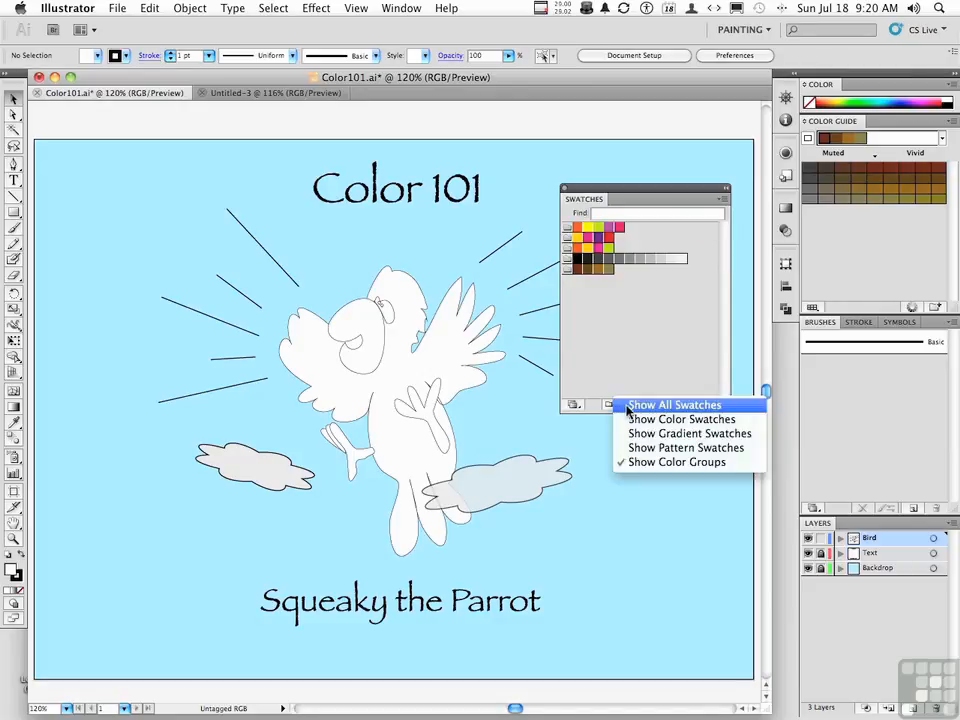
{"action": "left_click", "coordinate": [660, 405]}
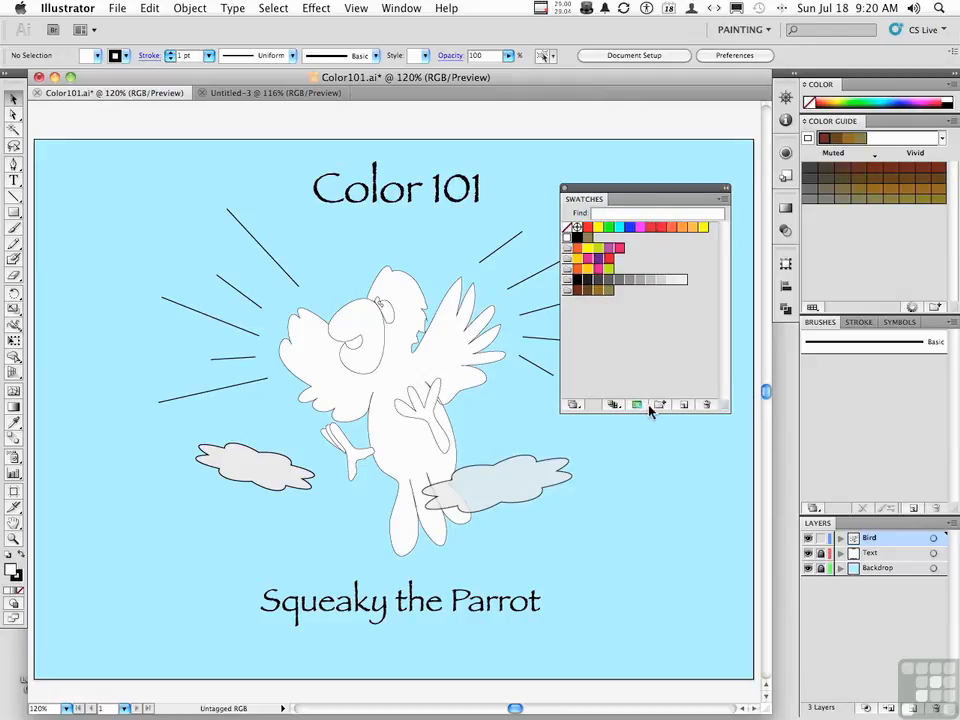
- Inspect the swatch options of White and of the blue swatch, closing both without making changes
{"action": "left_click", "coordinate": [638, 405]}
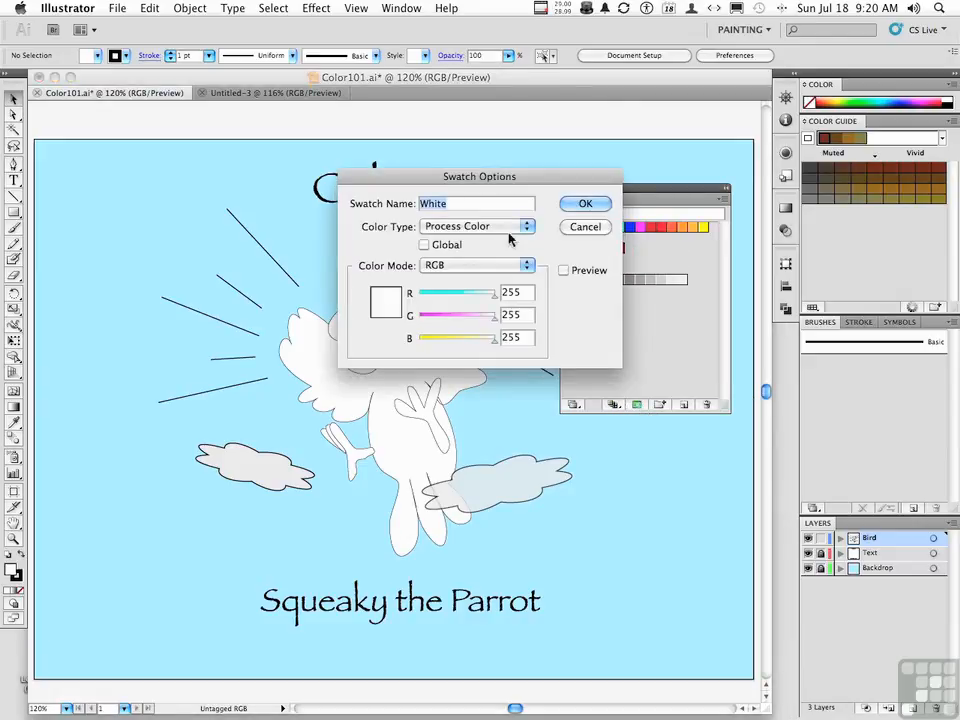
{"action": "left_click", "coordinate": [588, 227]}
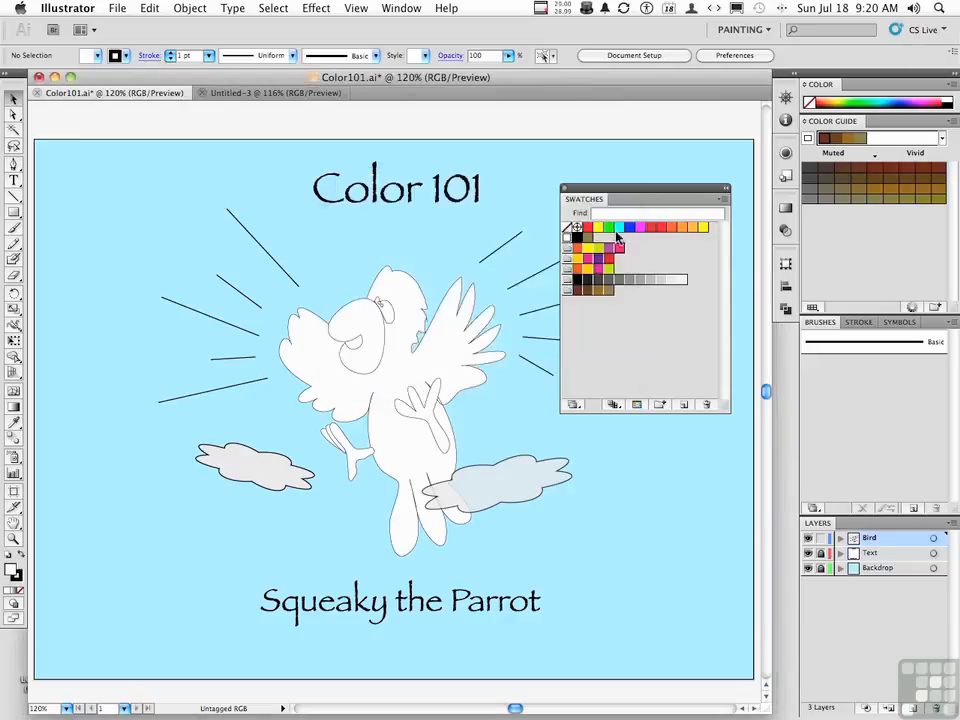
{"action": "left_click", "coordinate": [630, 229]}
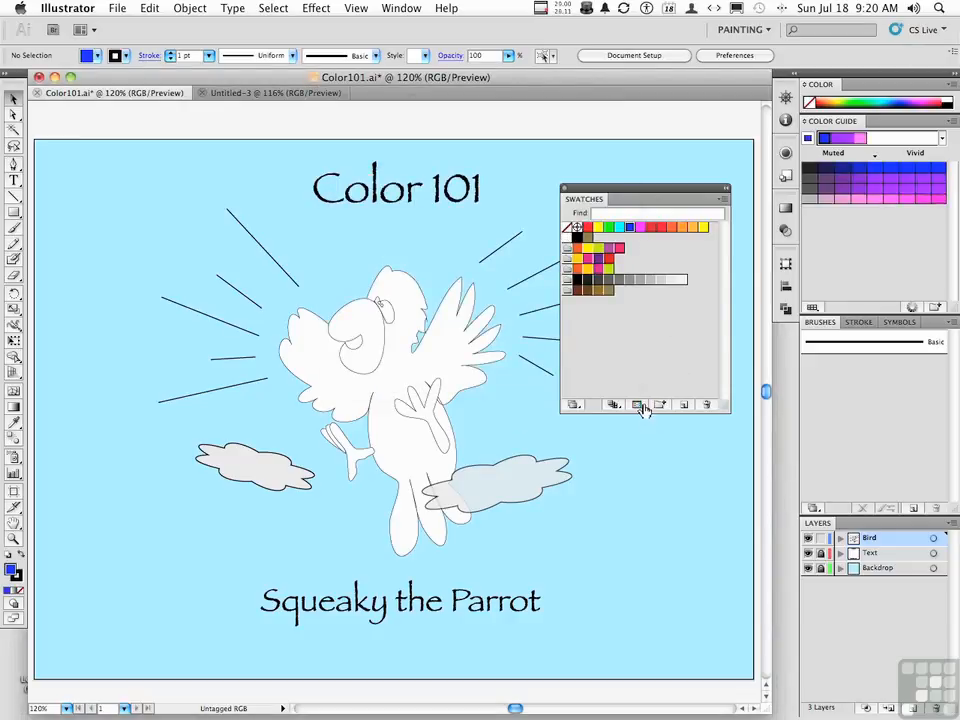
{"action": "left_click", "coordinate": [636, 404]}
{"action": "left_click", "coordinate": [598, 226]}
- Delete the ungrouped olive swatch beside black from the document's swatches
{"action": "left_click", "coordinate": [587, 238]}
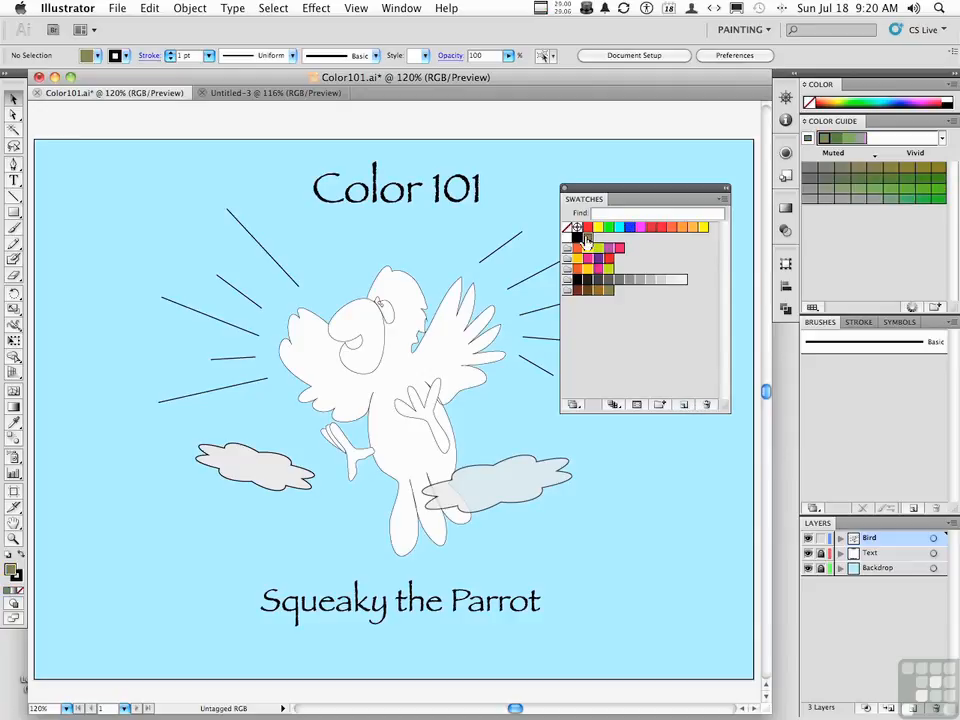
{"action": "left_click", "coordinate": [706, 404]}
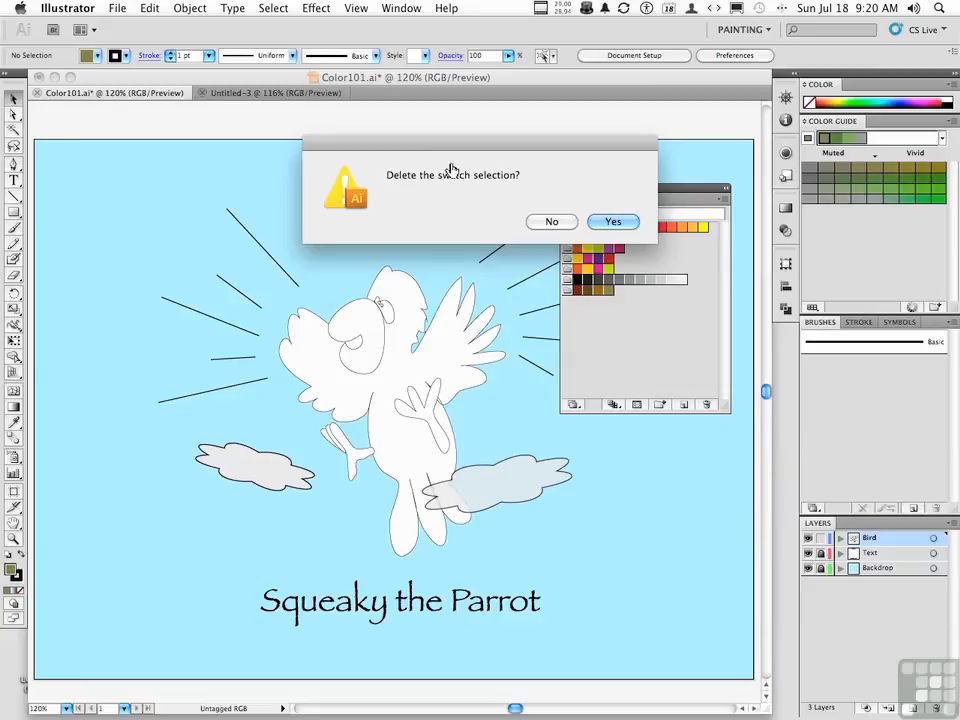
{"action": "left_click", "coordinate": [618, 226]}
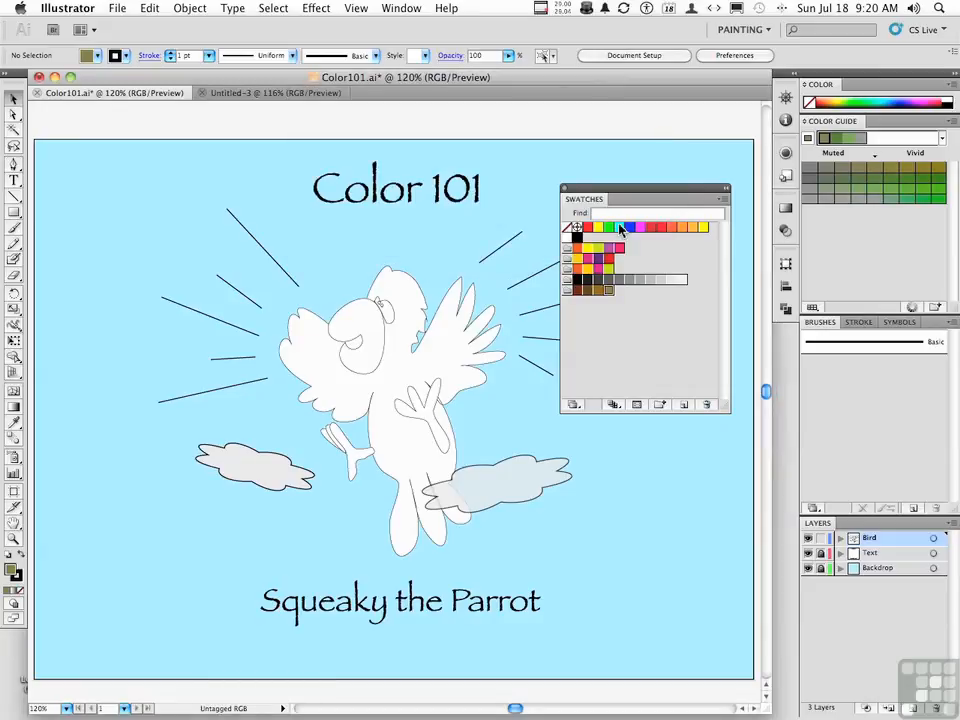